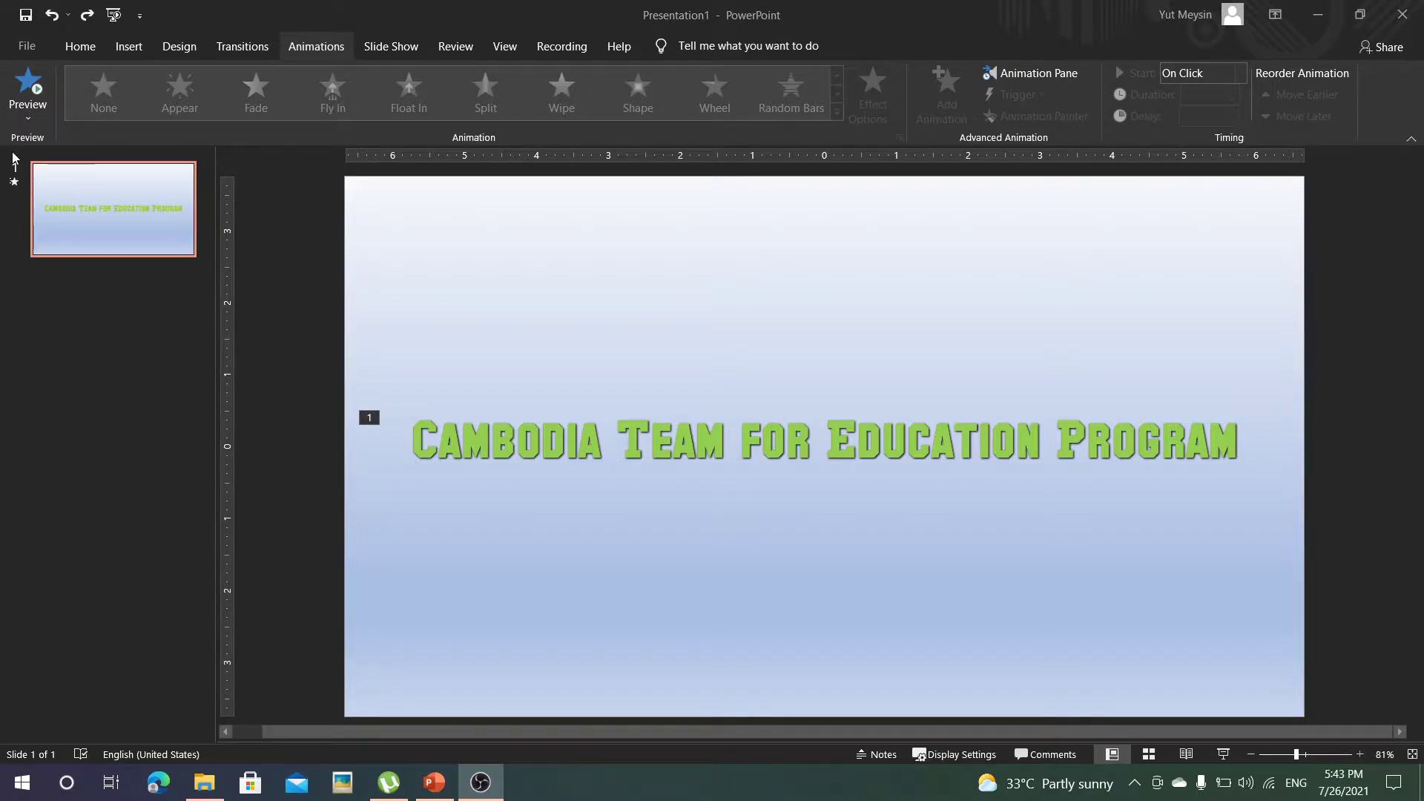
Step: Add a new second slide after the title slide
left_click(33, 88)
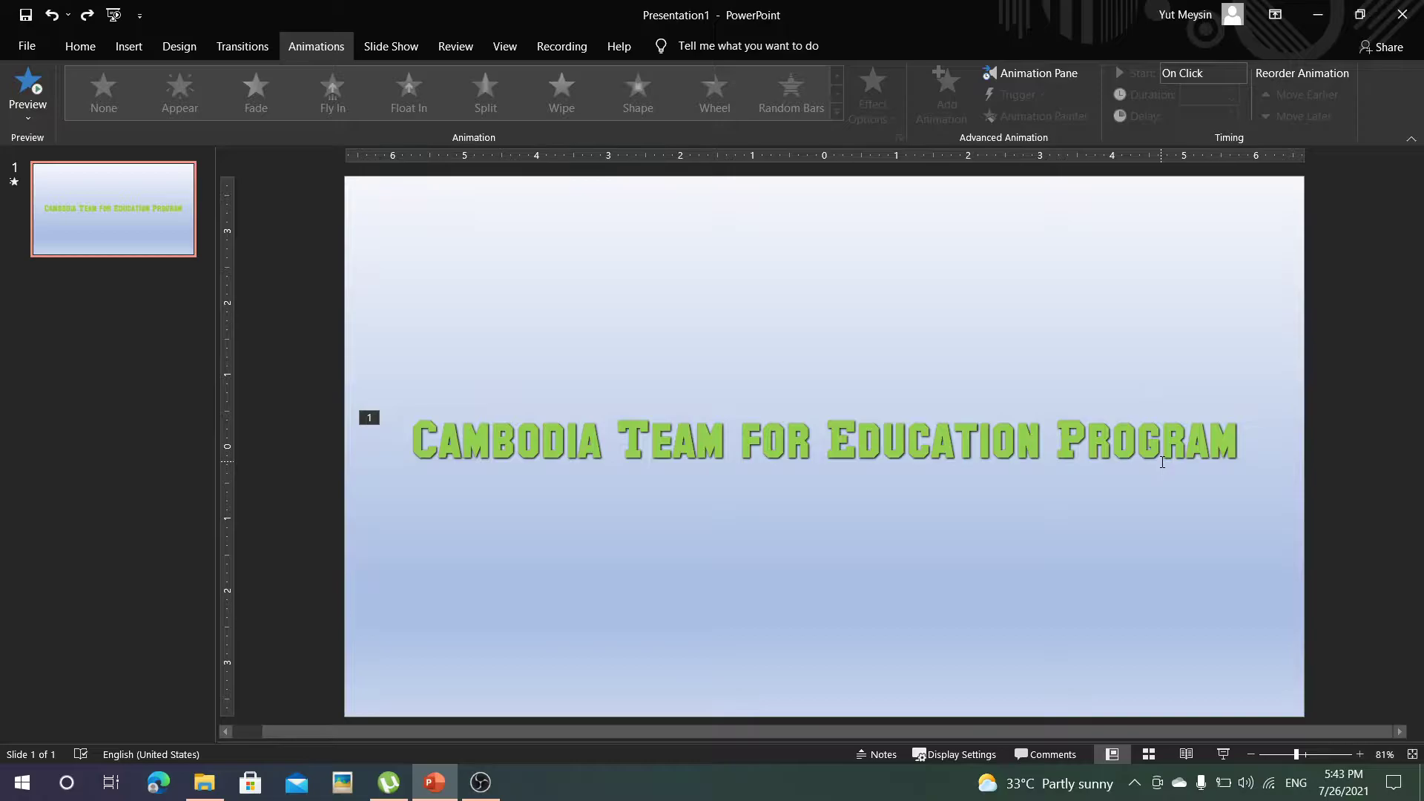
left_click(81, 305)
key("Return")
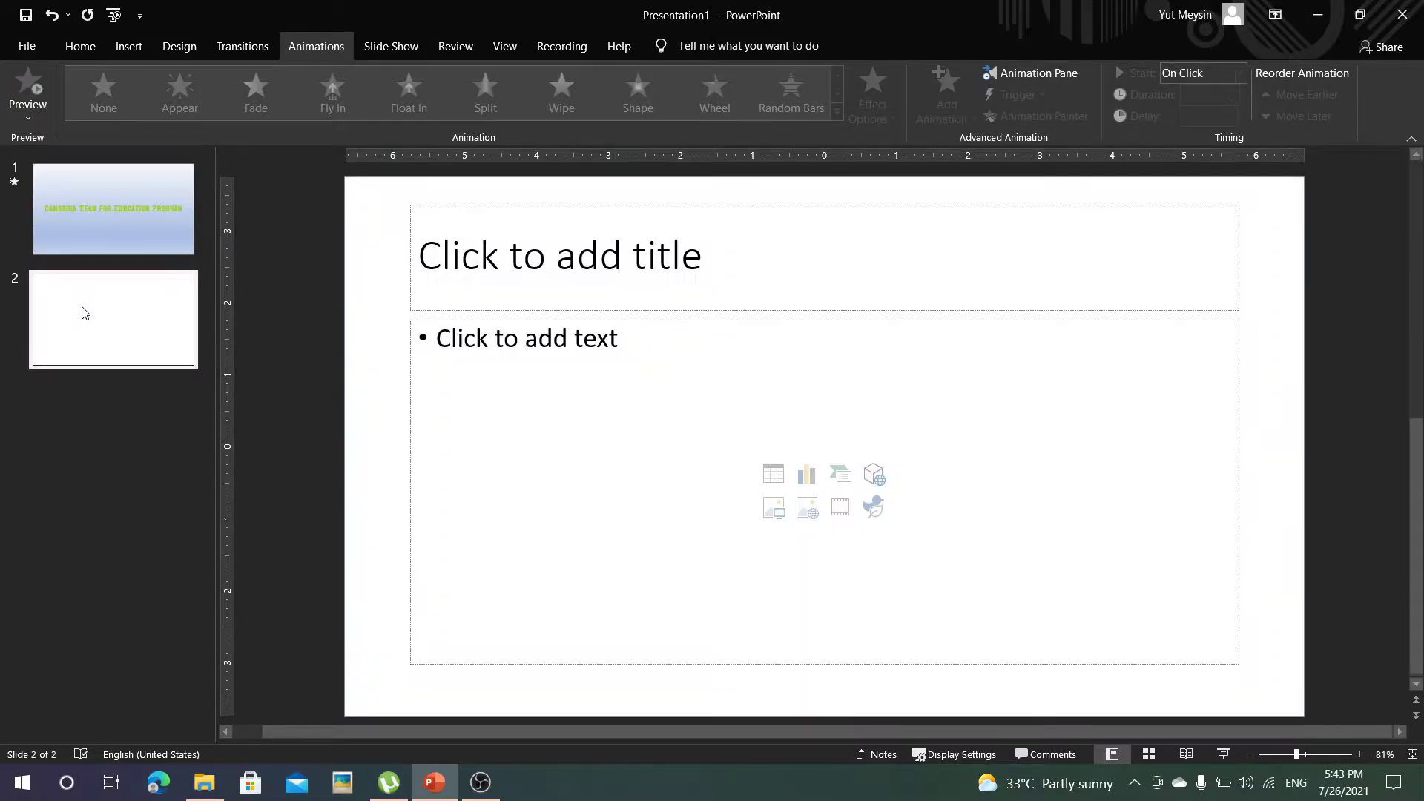
Step: Delete the body text and title placeholders from slide 2
left_click(671, 334)
left_click(715, 320)
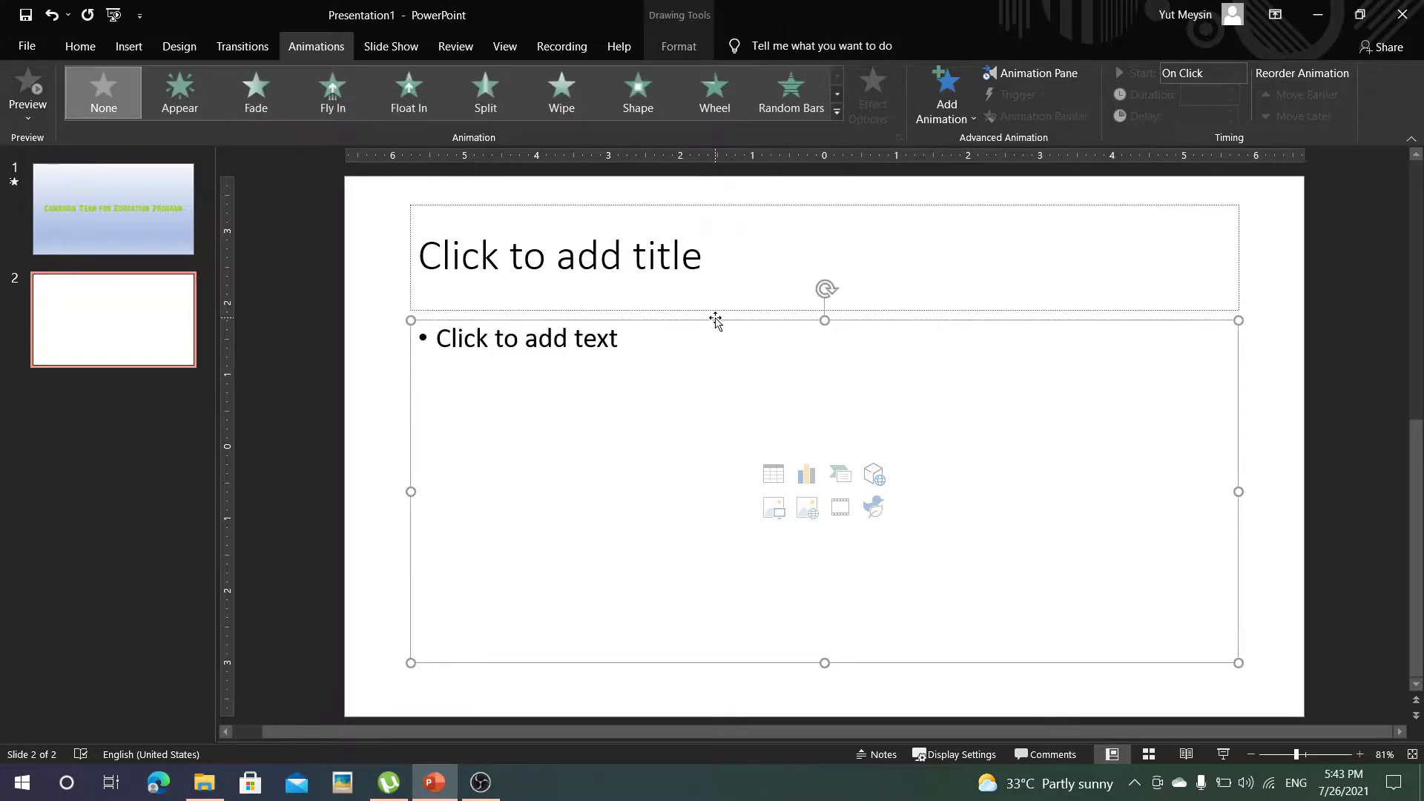
key("Delete")
left_click(782, 204)
key("Delete")
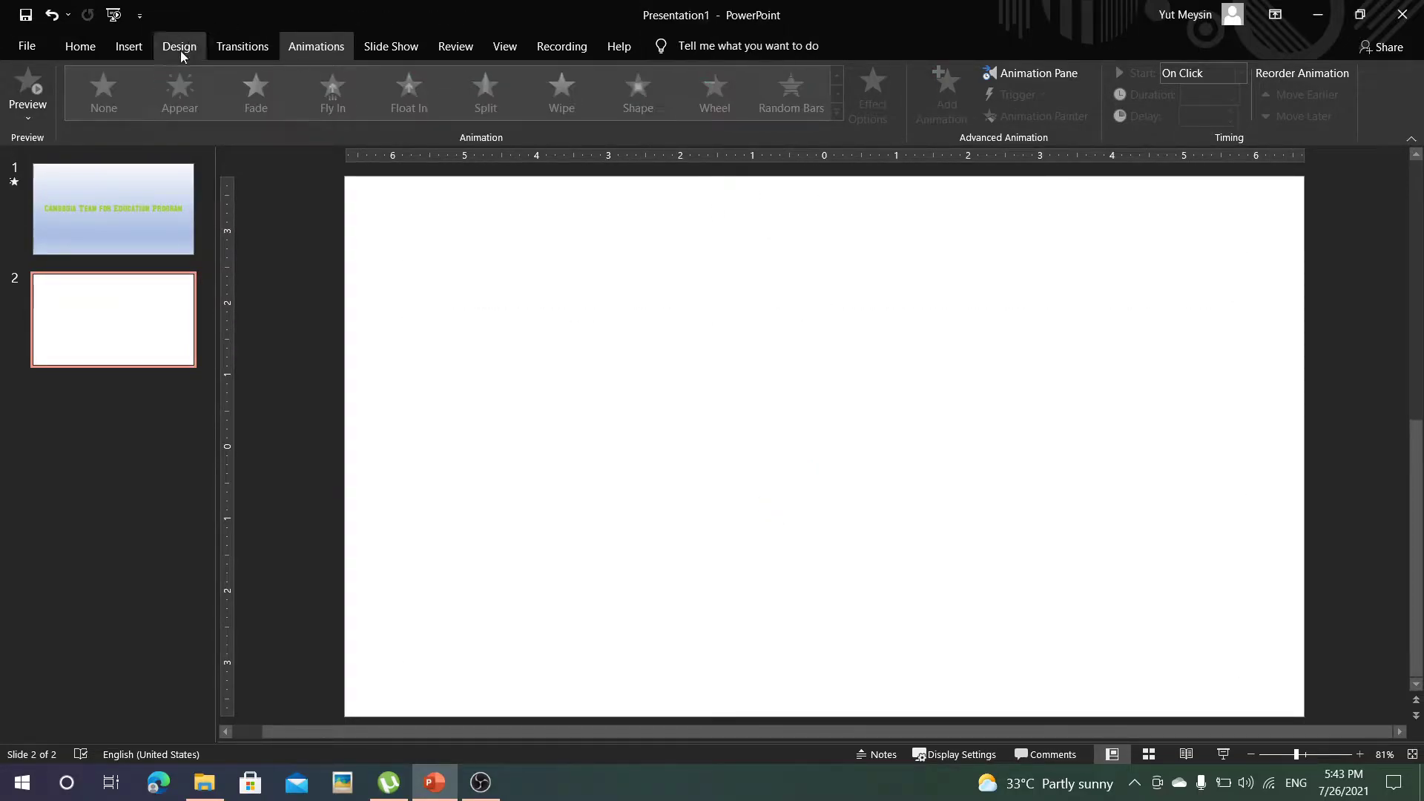
left_click(127, 46)
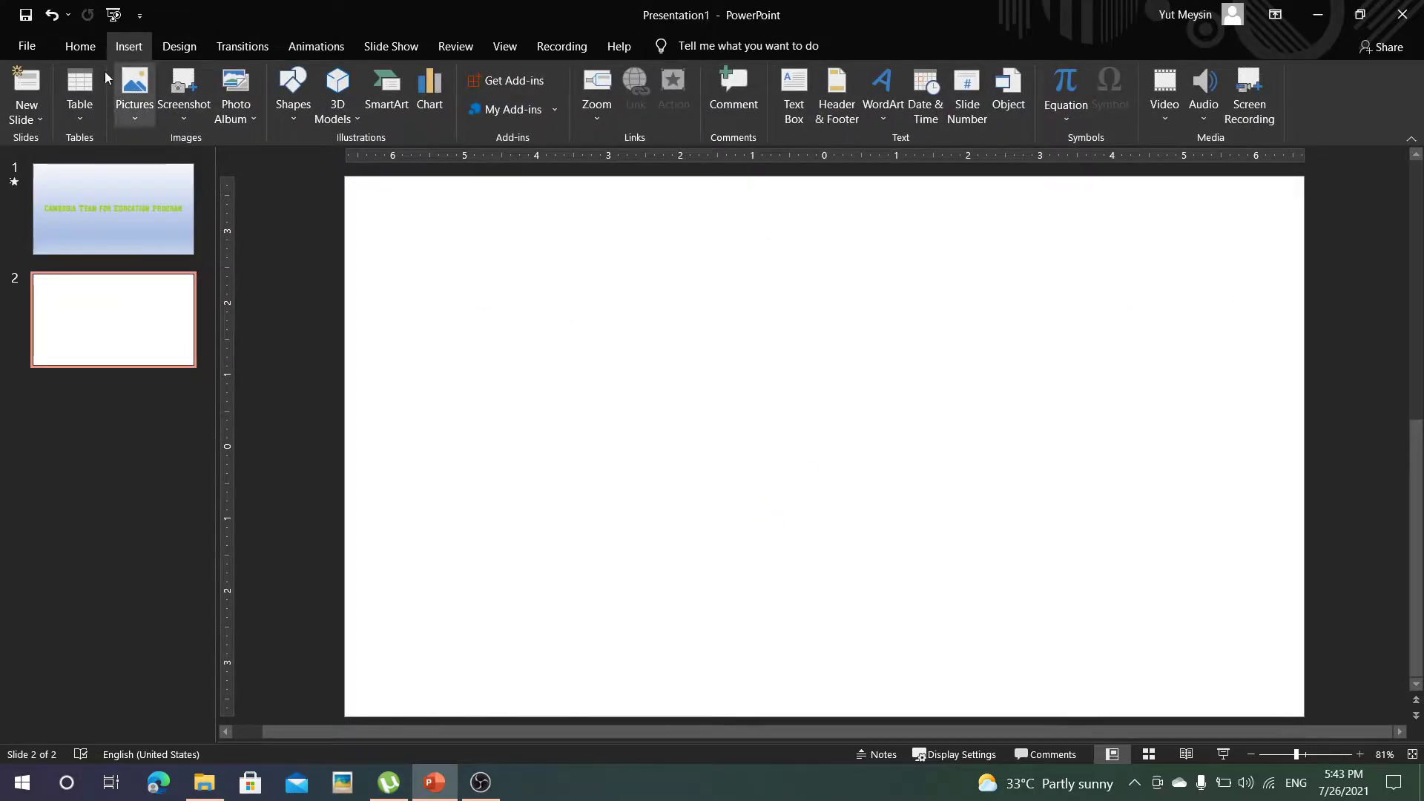
left_click(179, 46)
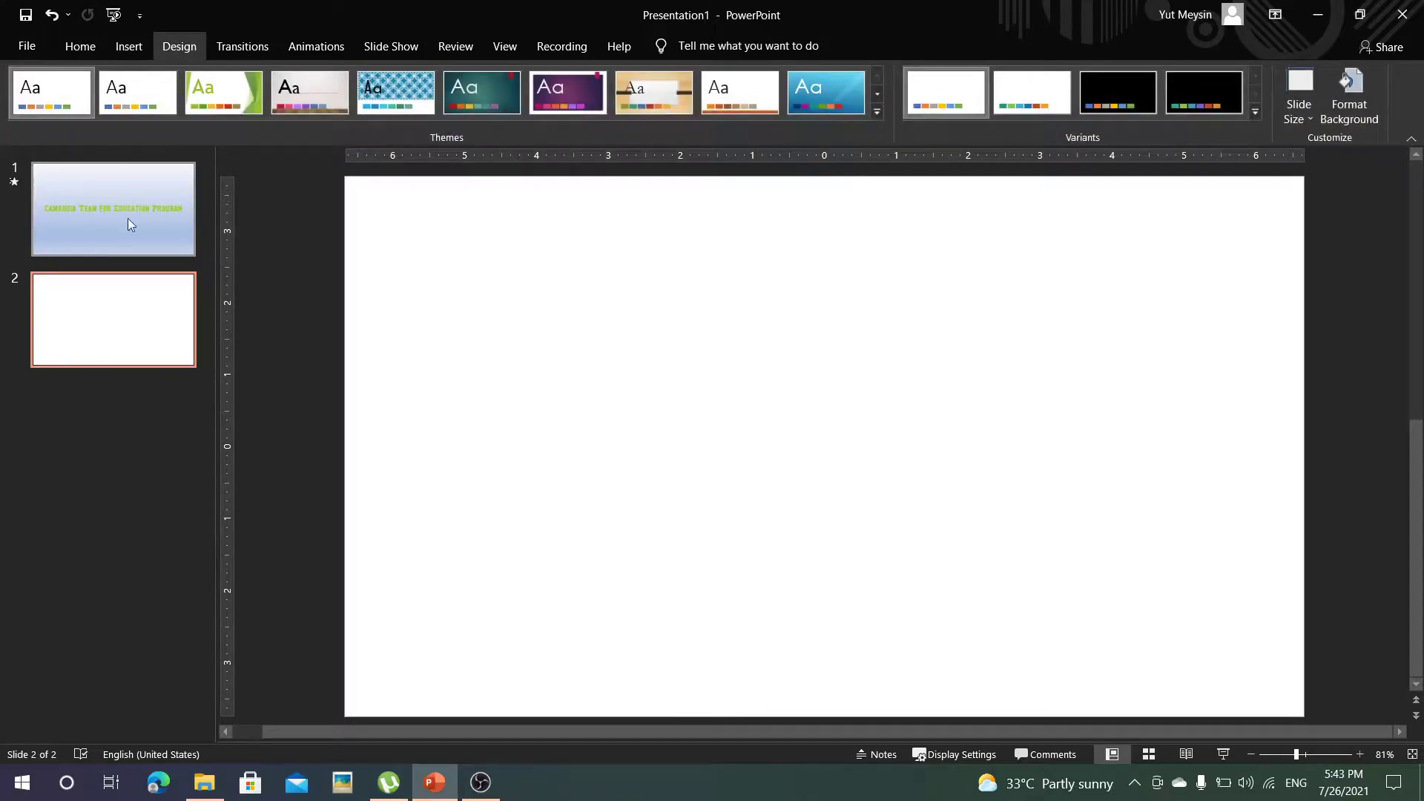
Step: Give slide 2 a gradient fill with a light green first stop and a yellow last stop
left_click(1350, 121)
left_click(1249, 313)
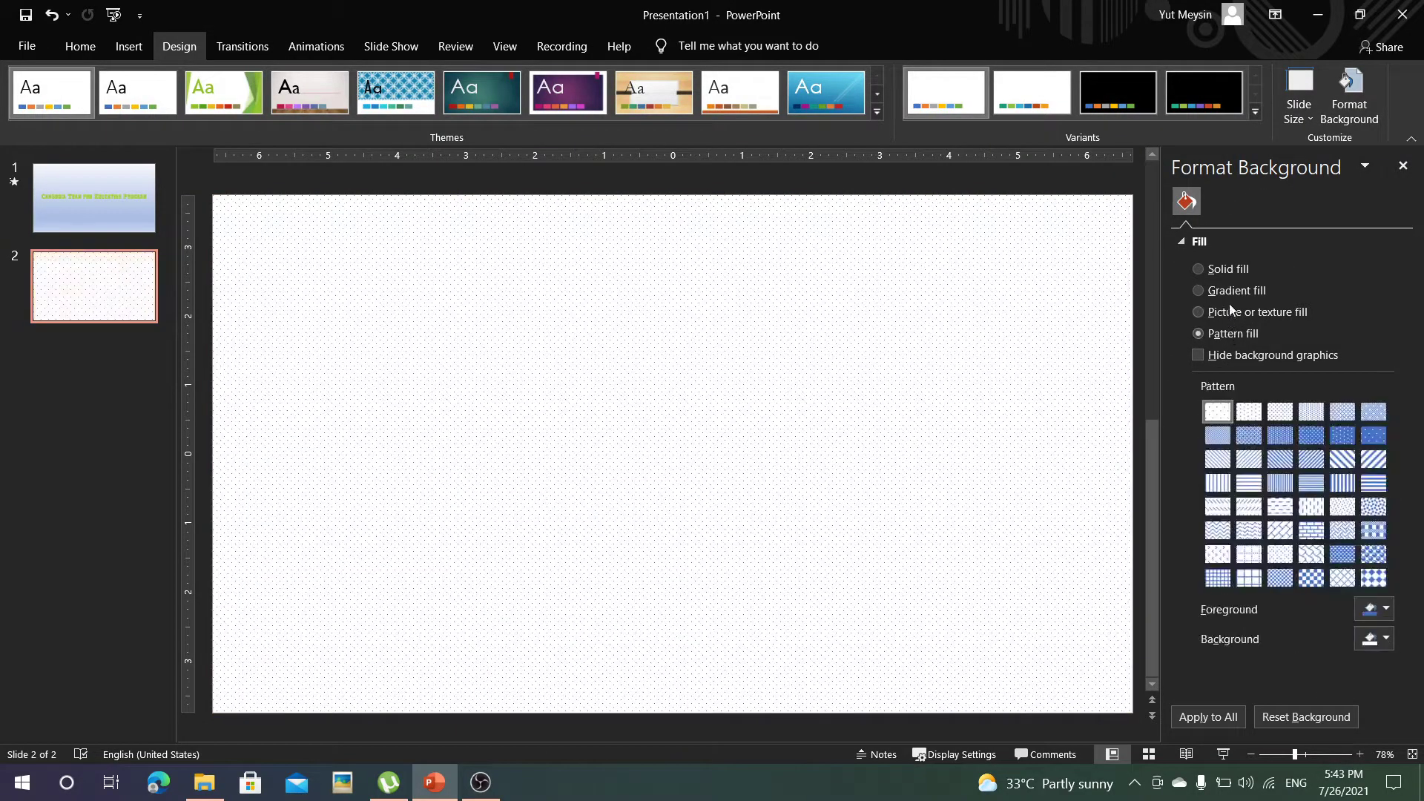
left_click(1222, 292)
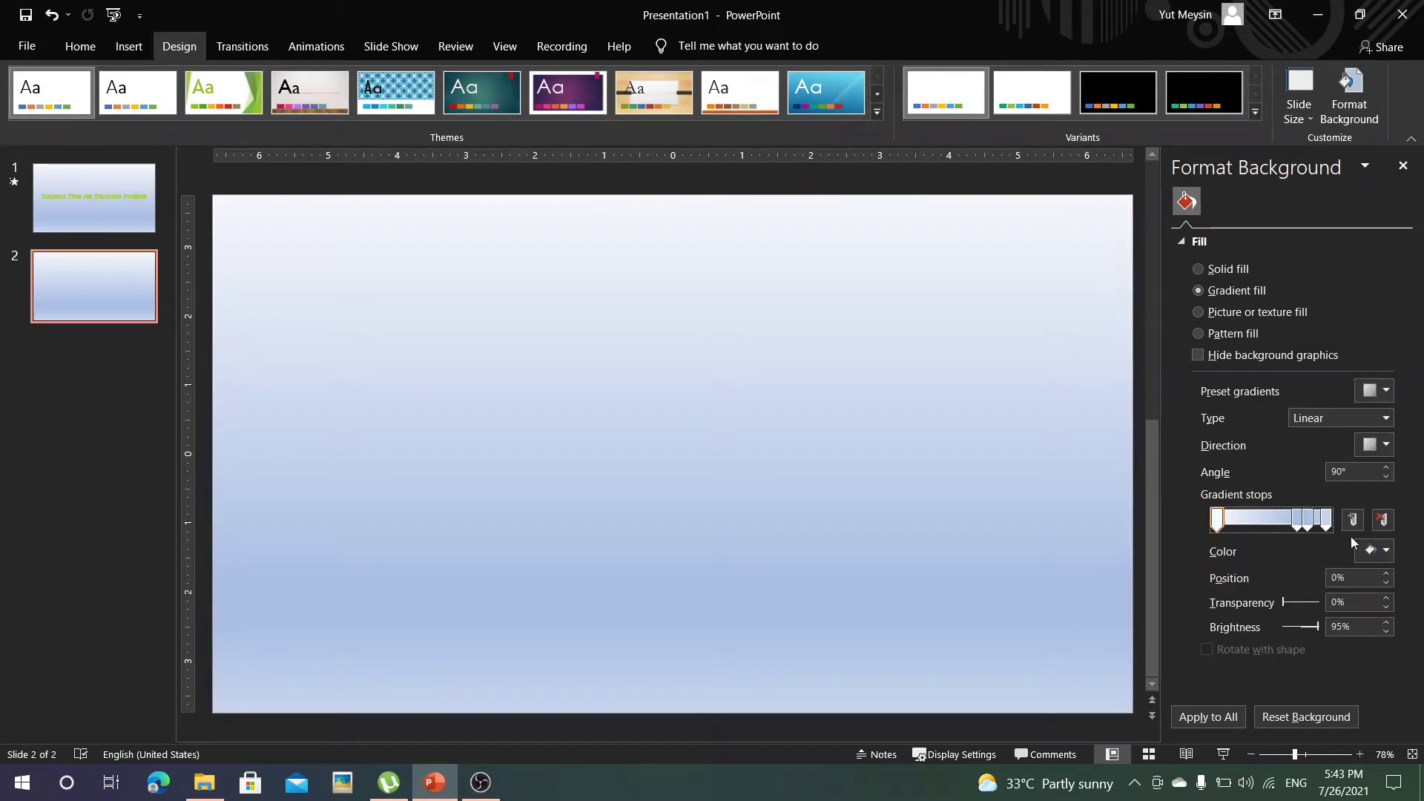
left_click(1373, 550)
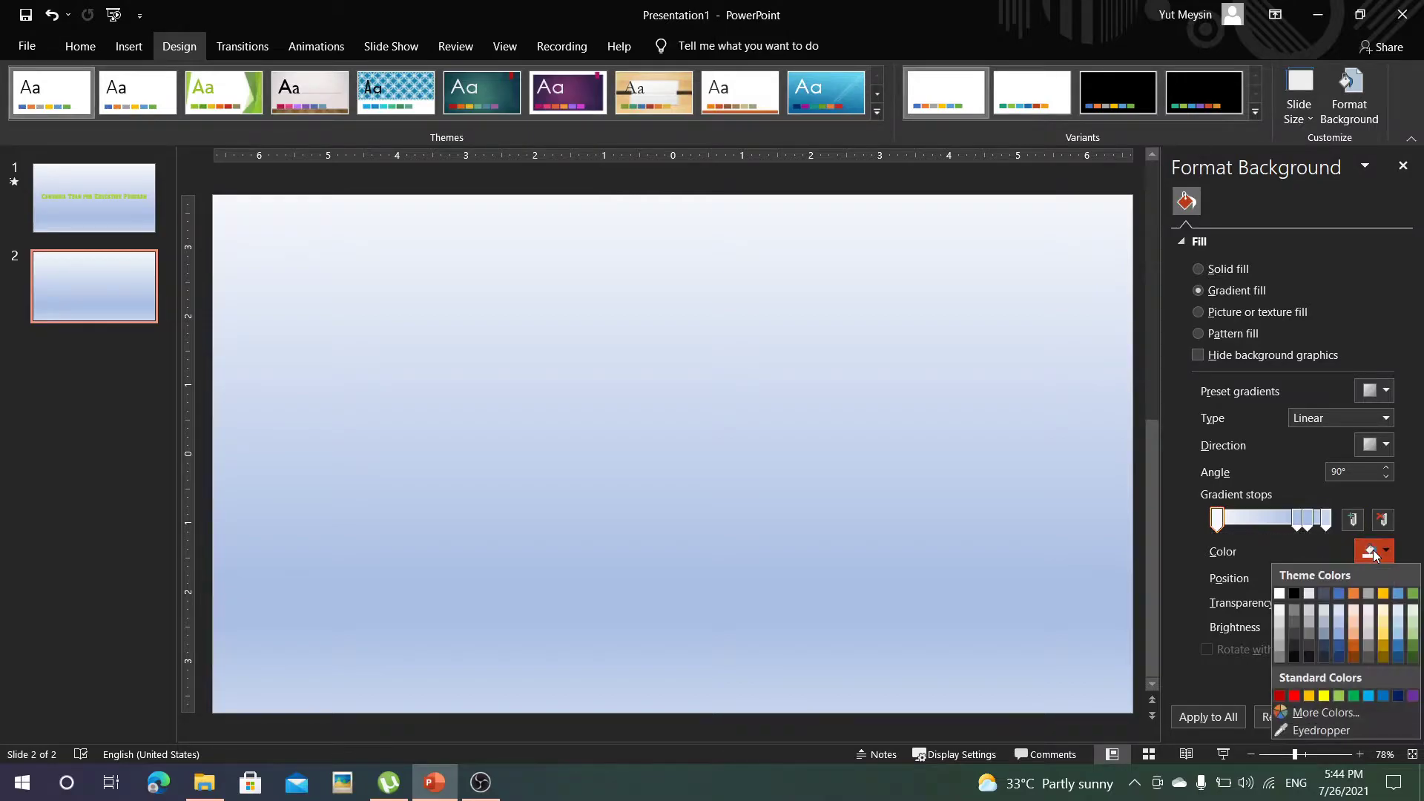
left_click(1340, 697)
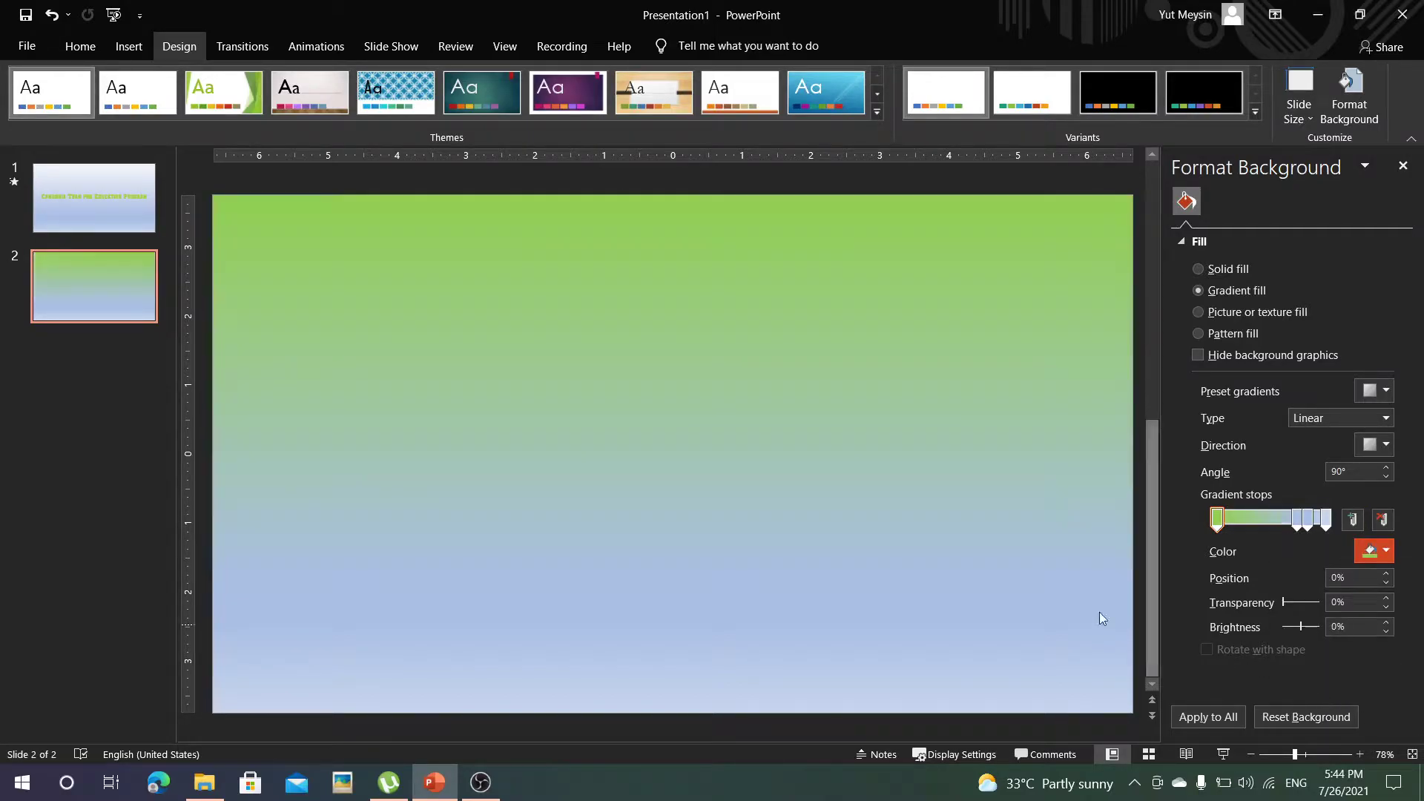
left_click(1325, 518)
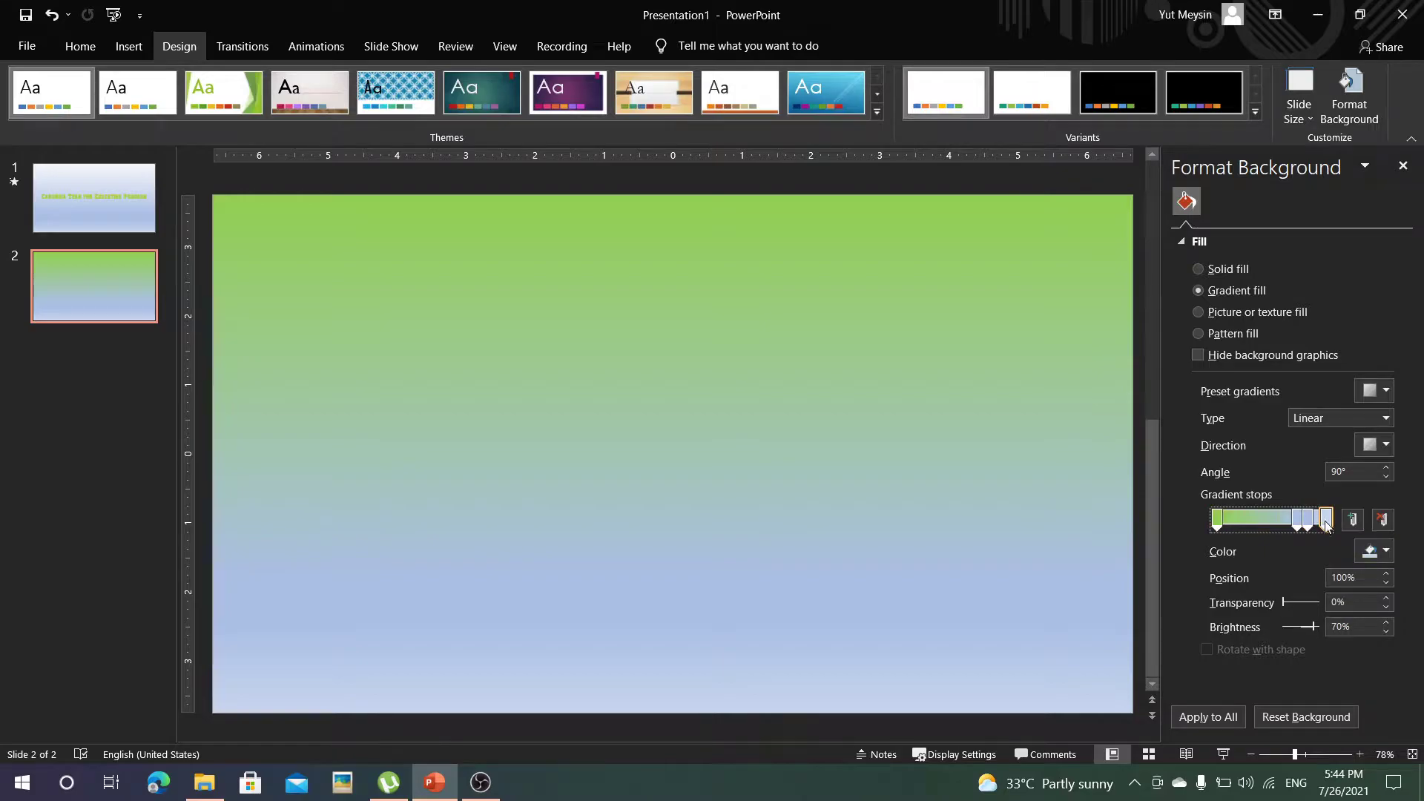
left_click(1373, 555)
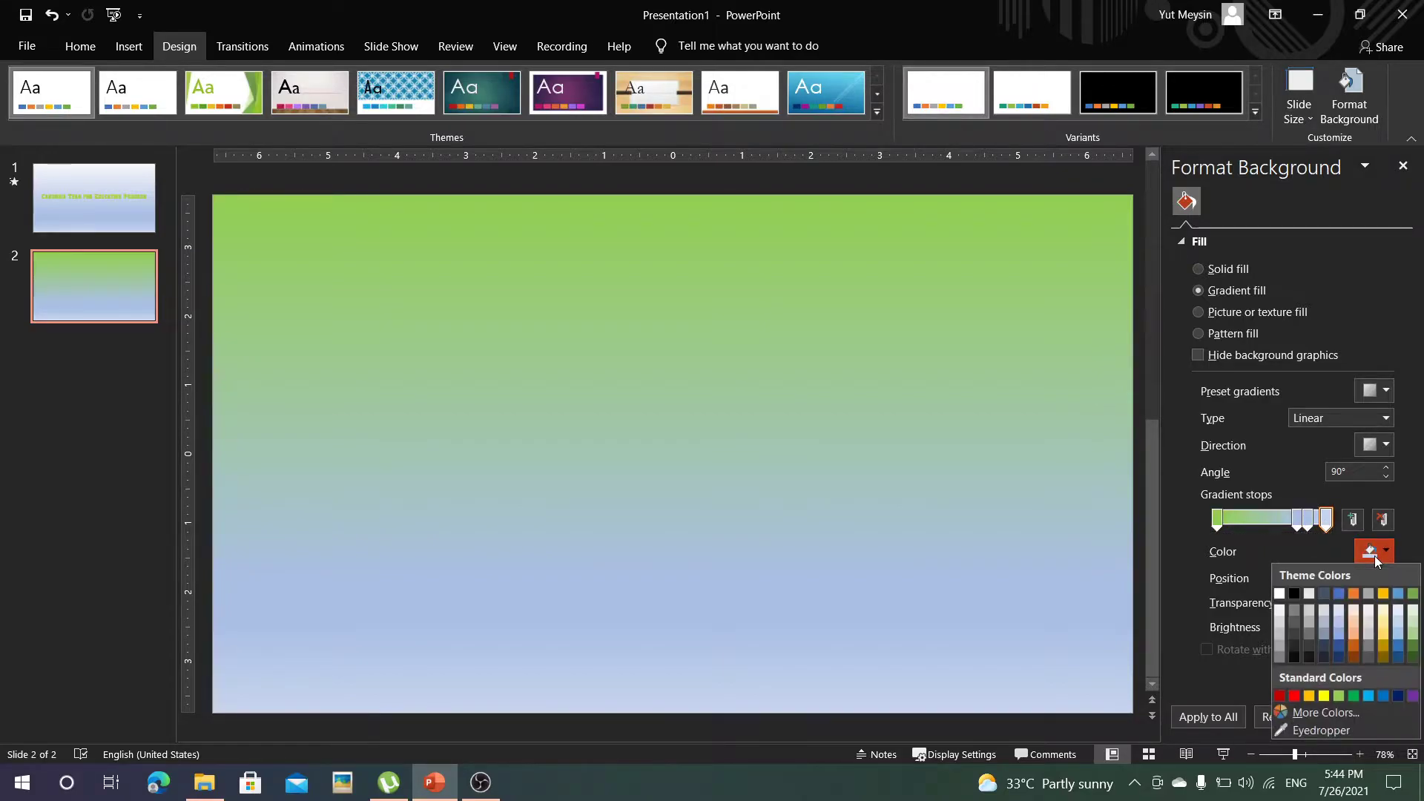
left_click(1324, 697)
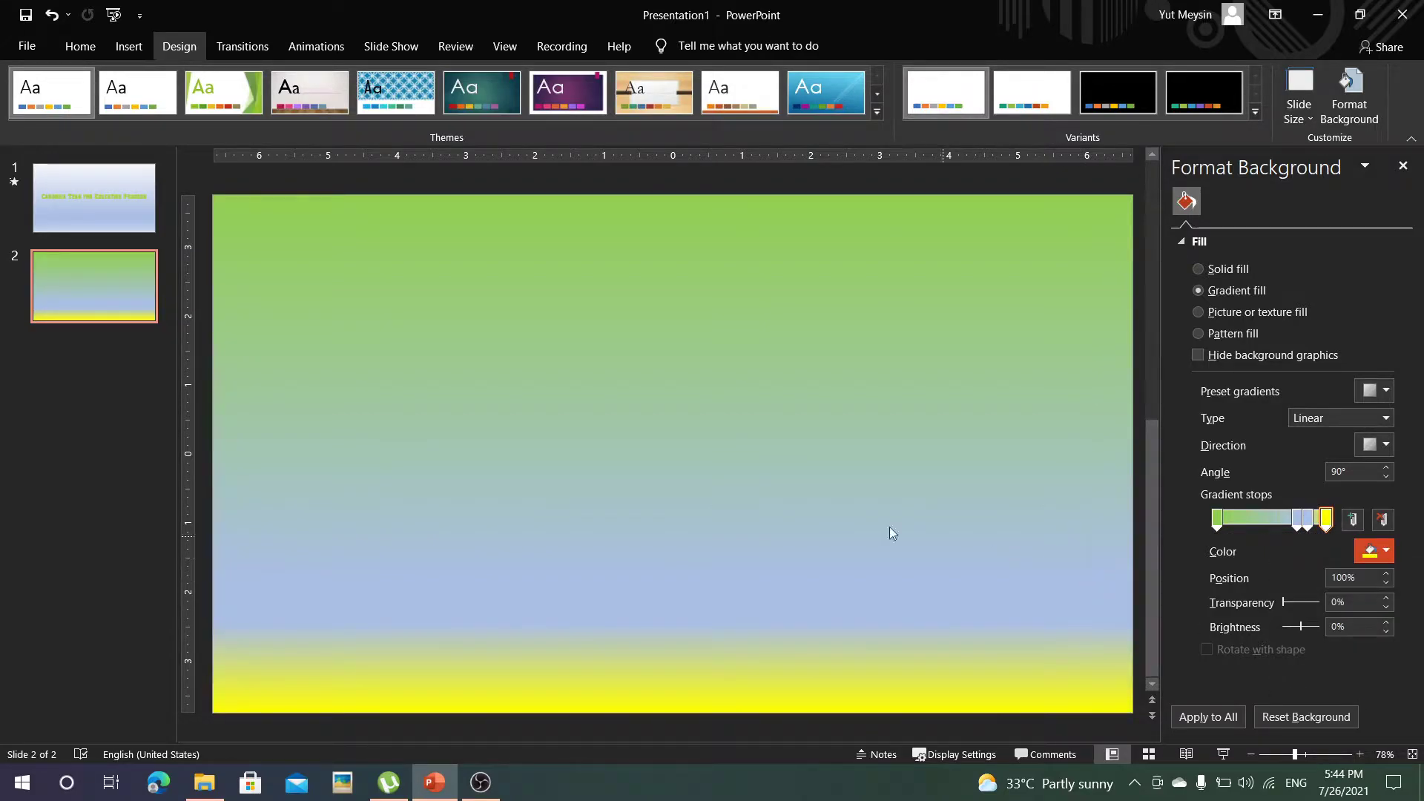
left_click(66, 456)
left_click(776, 461)
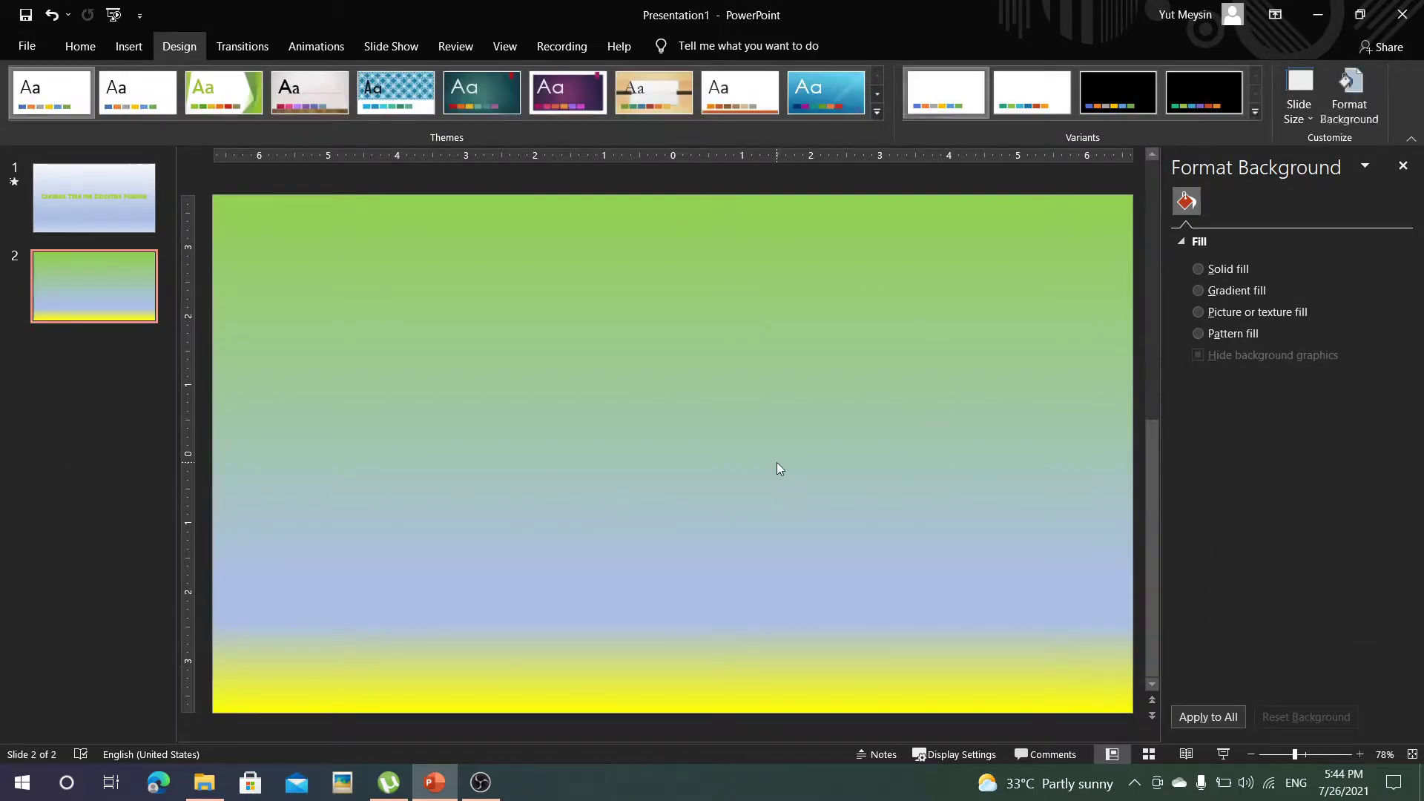
Step: Insert a WordArt text box in a gallery style on slide 2
left_click(129, 47)
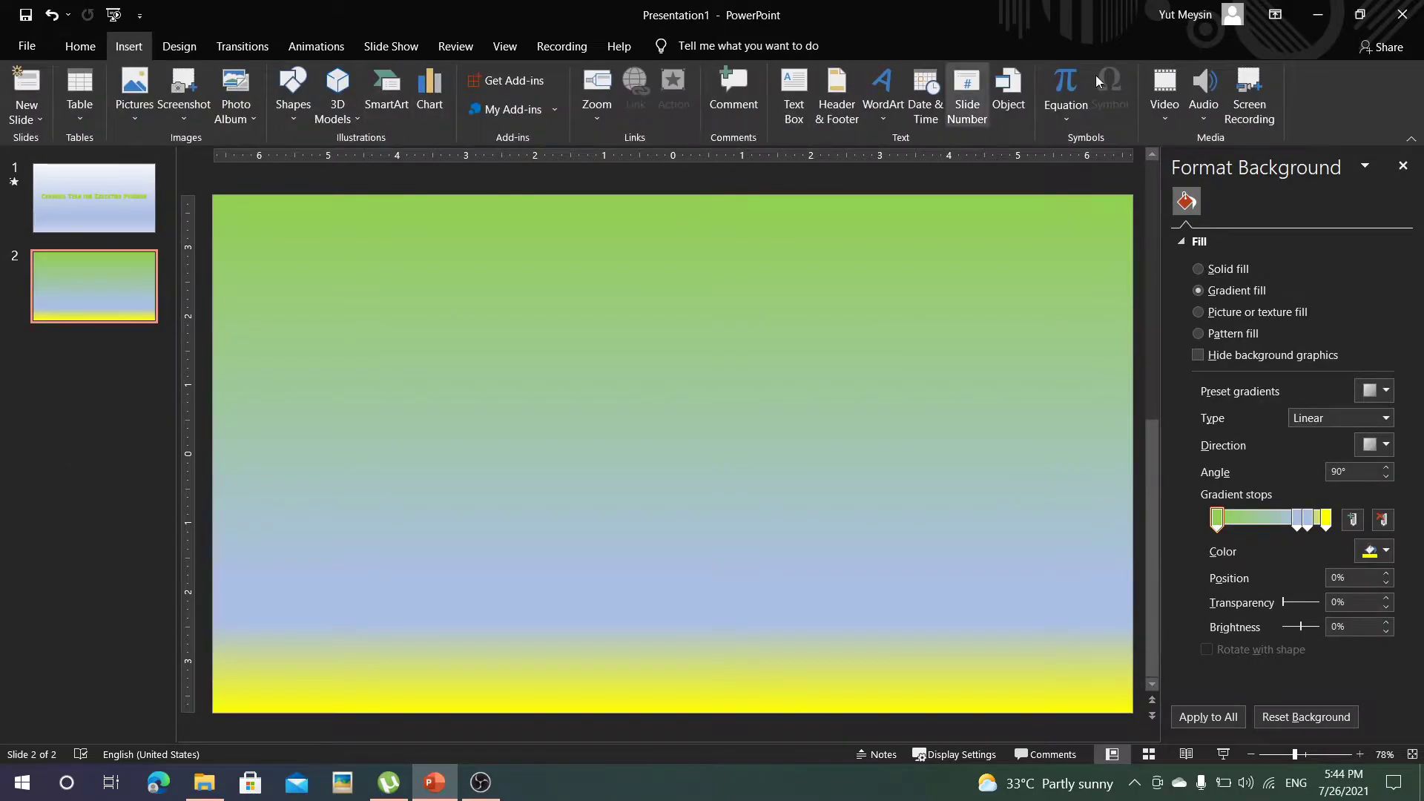
left_click(883, 118)
left_click(909, 168)
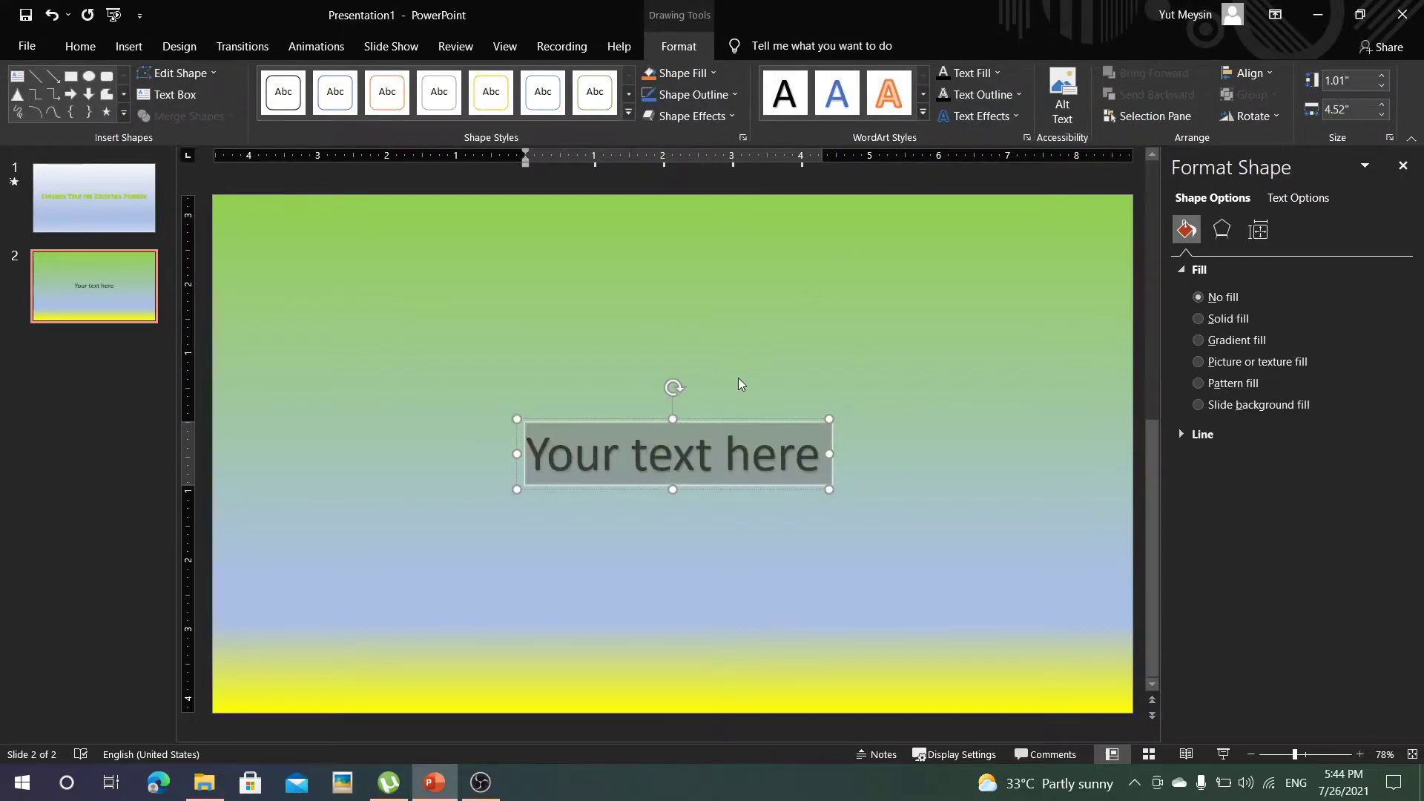
Step: Type 'Cambodia Team for Education Prog' into the WordArt box, fixing typos along the way
type("Ca,")
key("BackSpace")
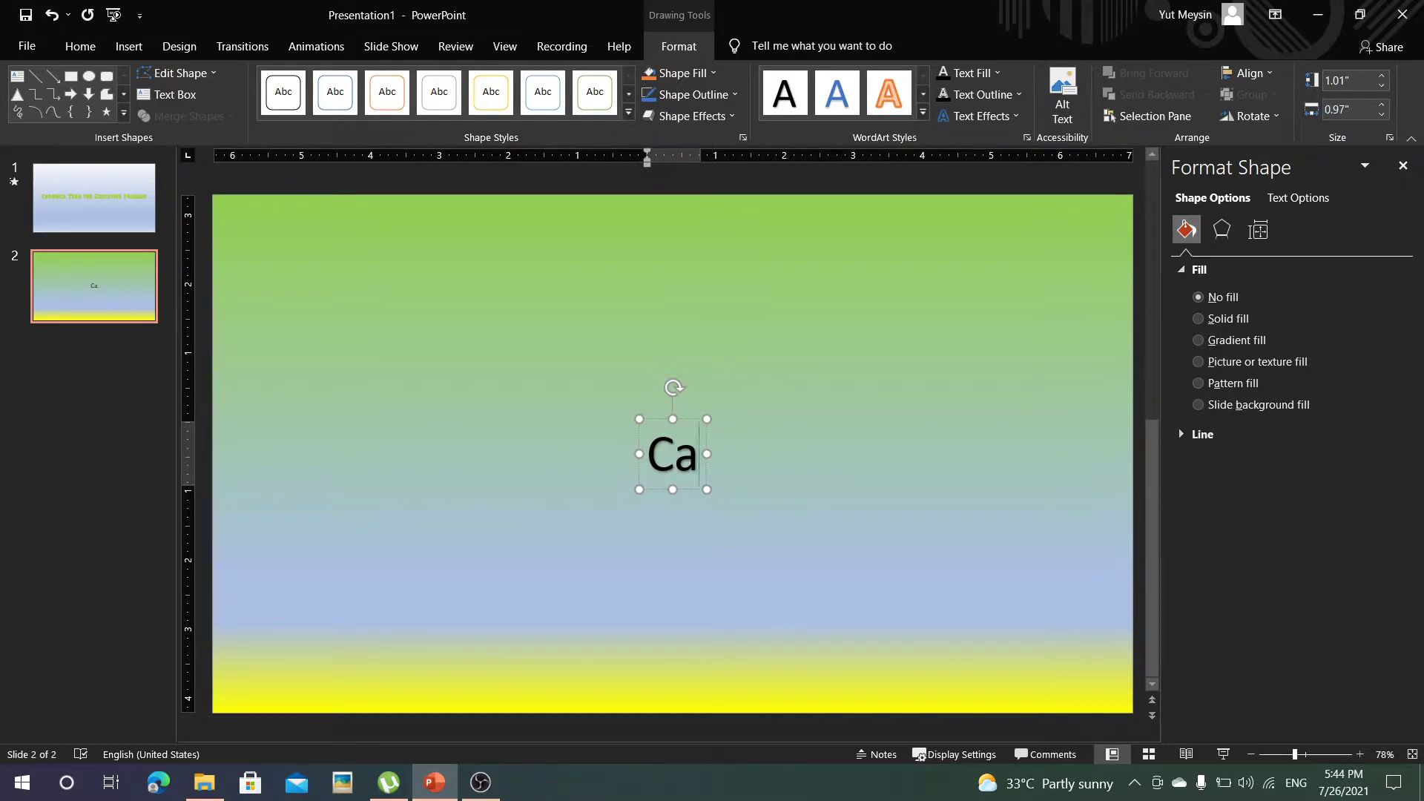
type("mdoa")
key("BackSpace")
key("BackSpace")
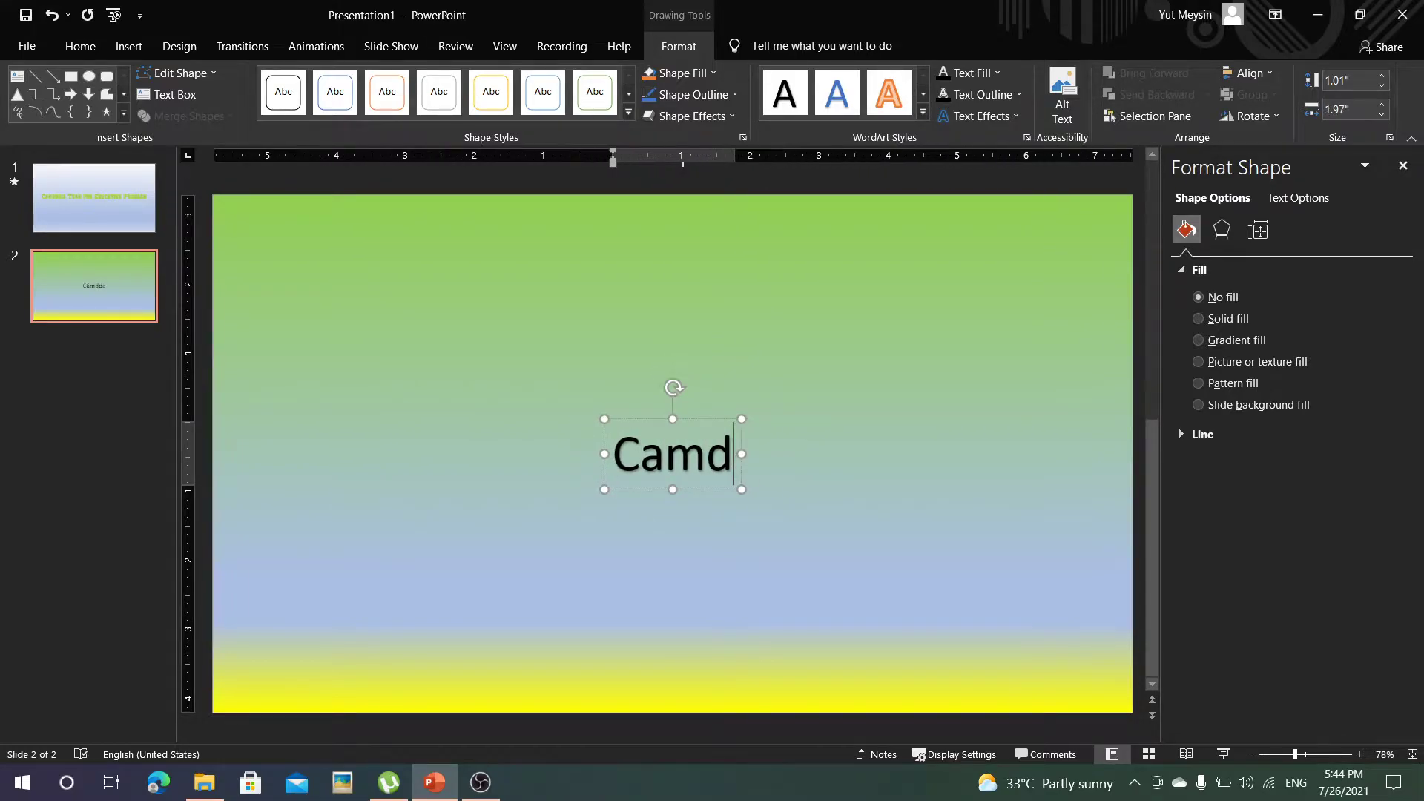
key("BackSpace")
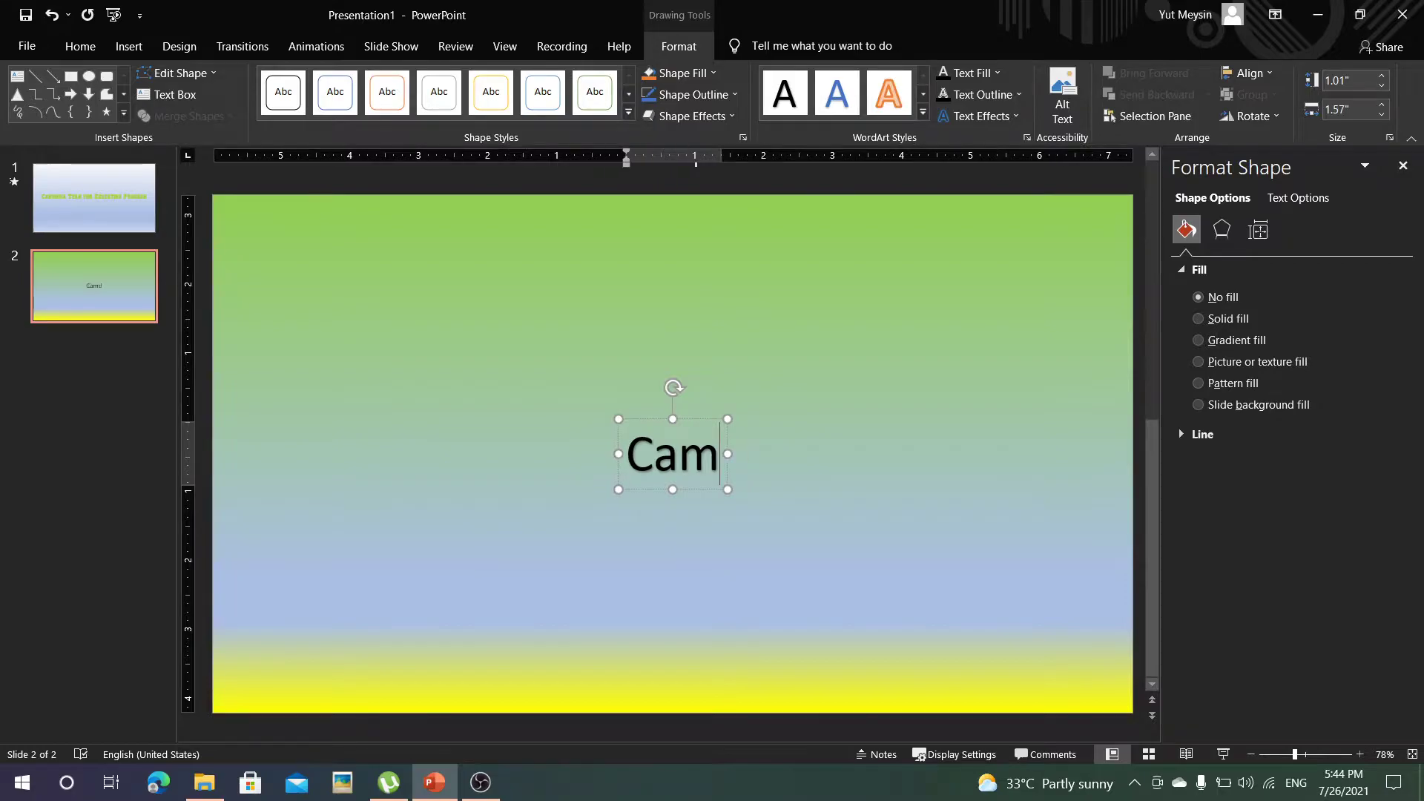
type("bodai")
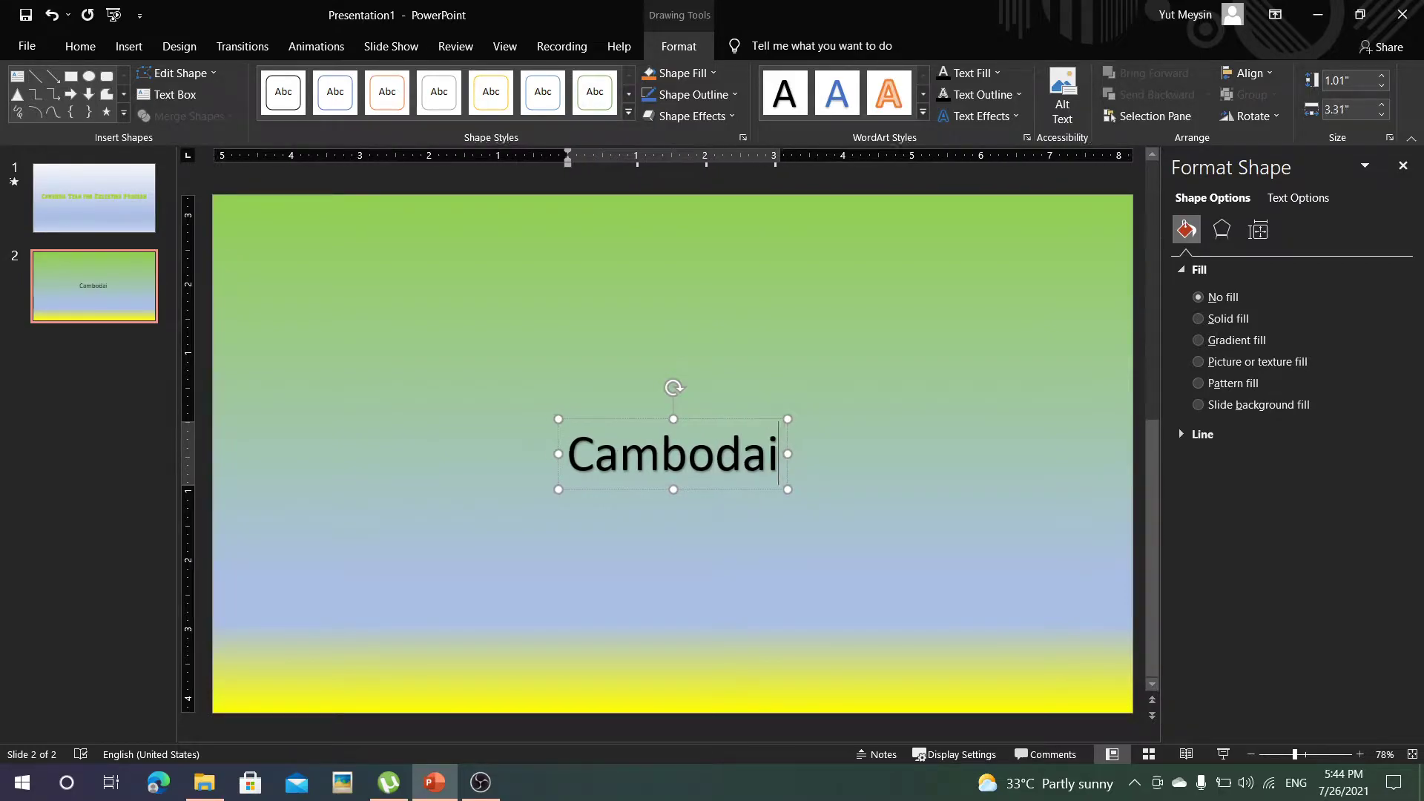
key("BackSpace")
key("BackSpace")
type("ia Tea")
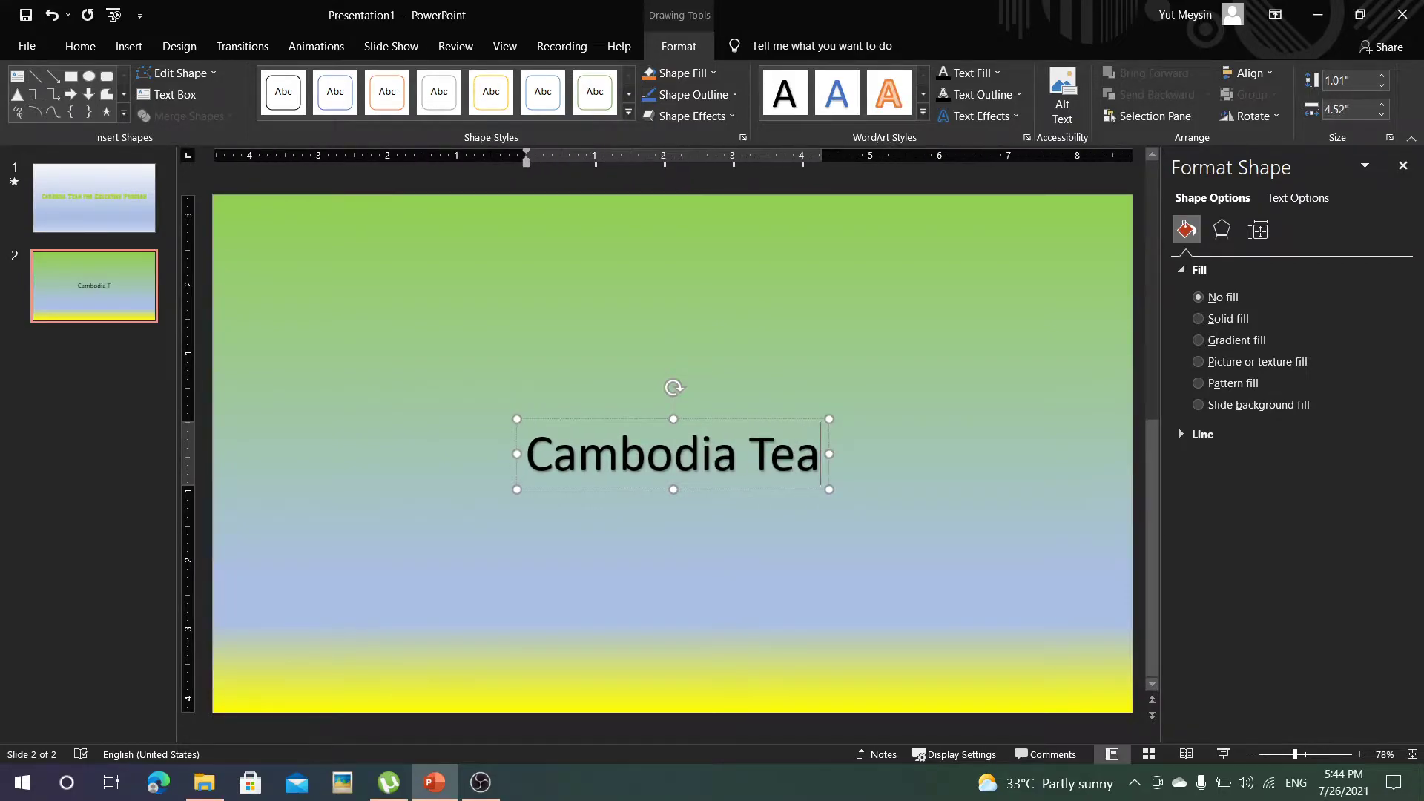
type("m for Ed")
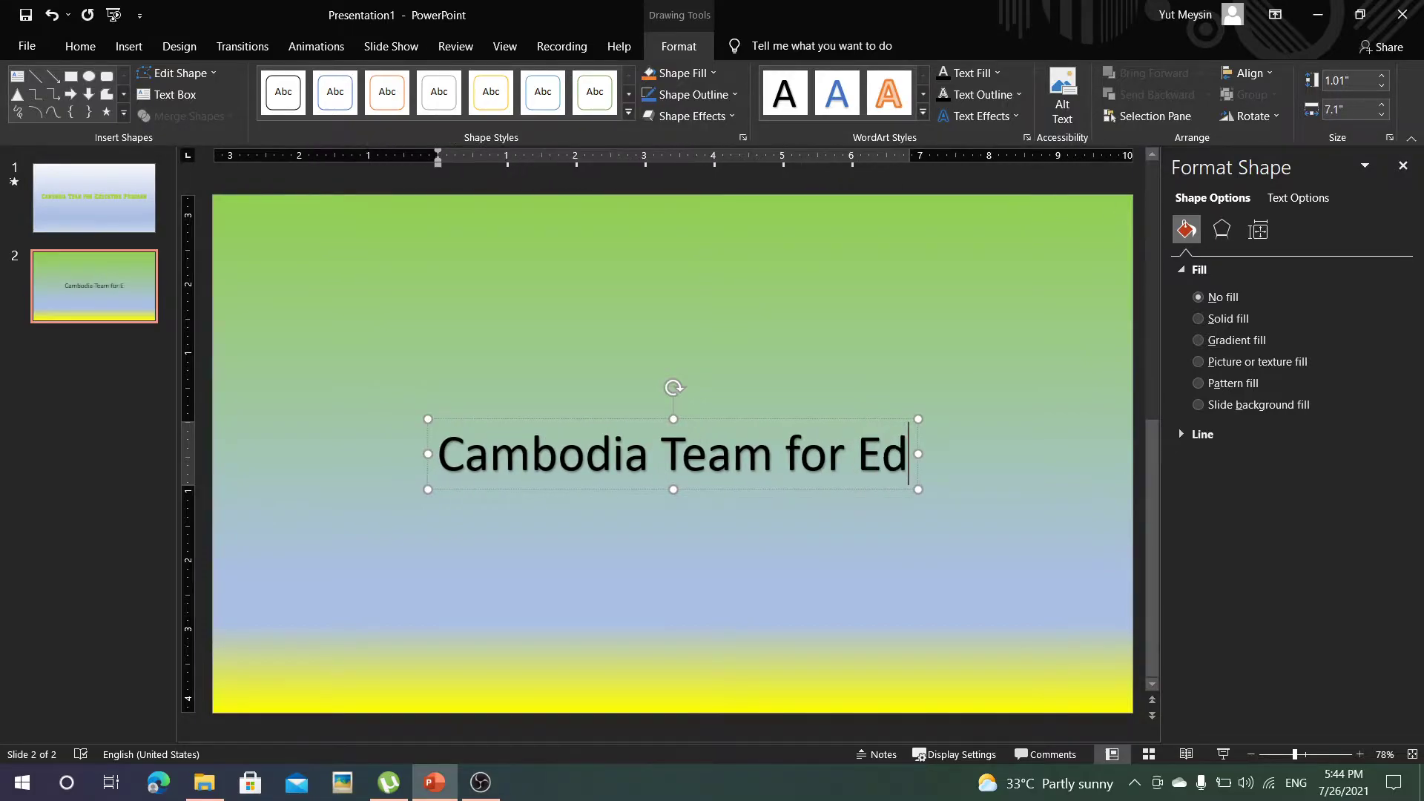
type("ucation P")
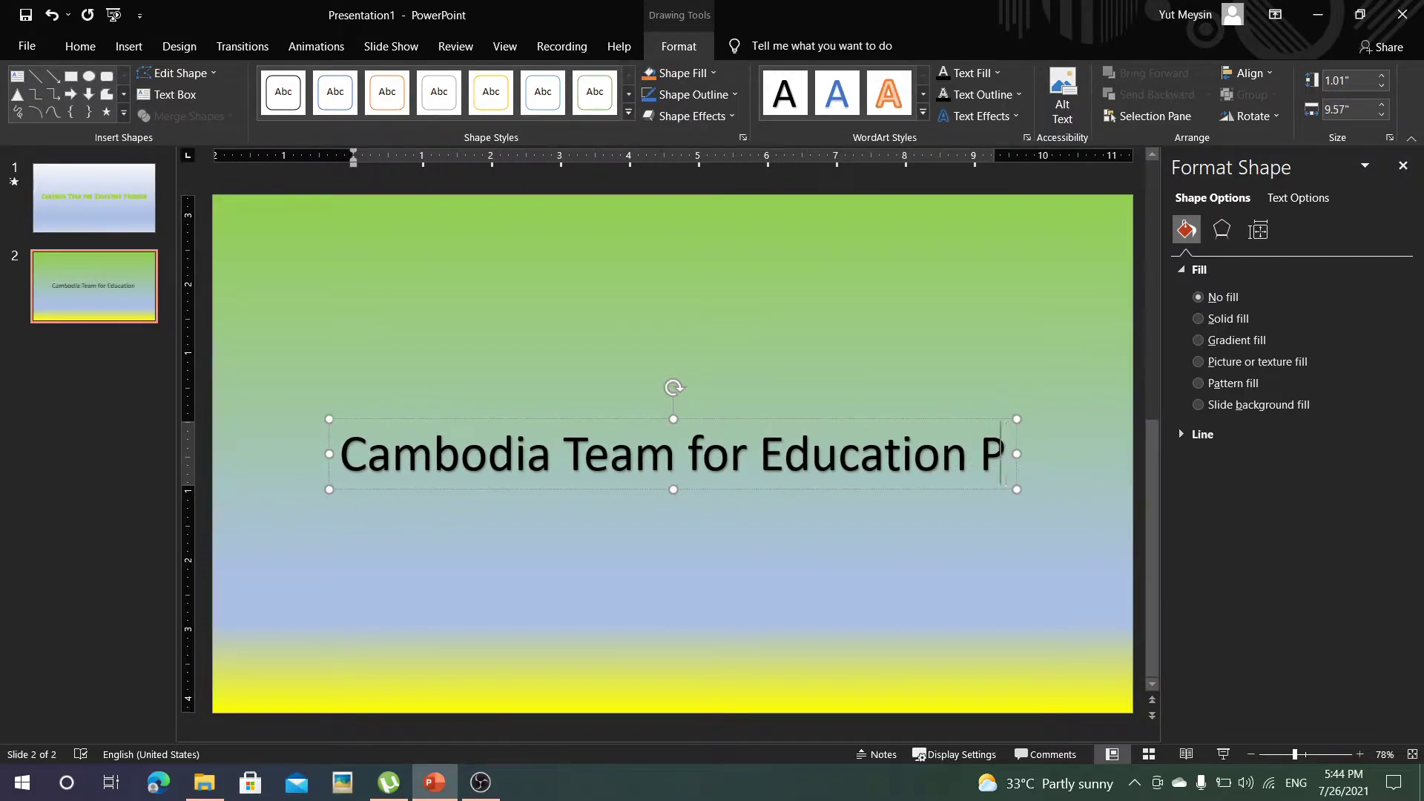
type("rogaram")
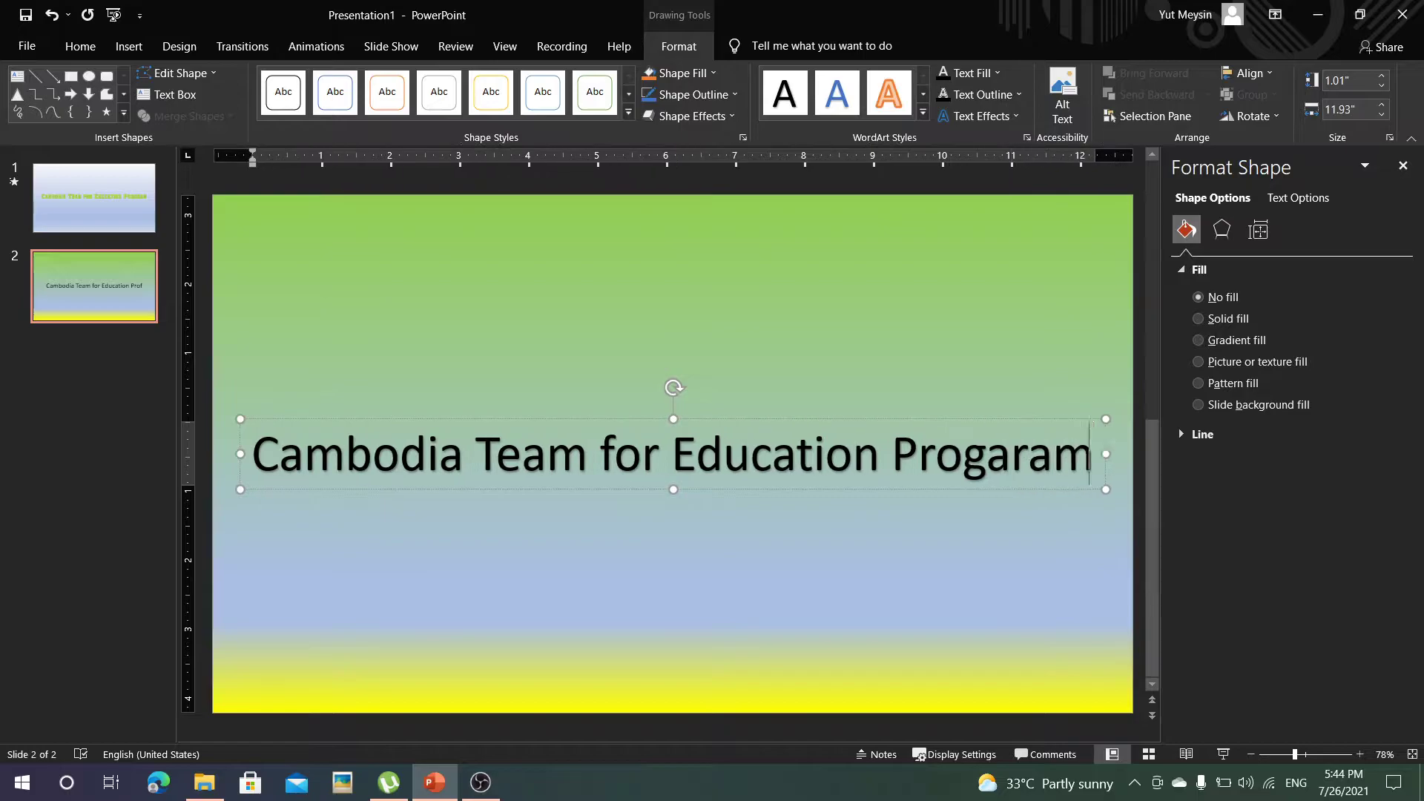
key("BackSpace")
key("BackSpace")
key("BackSpace")
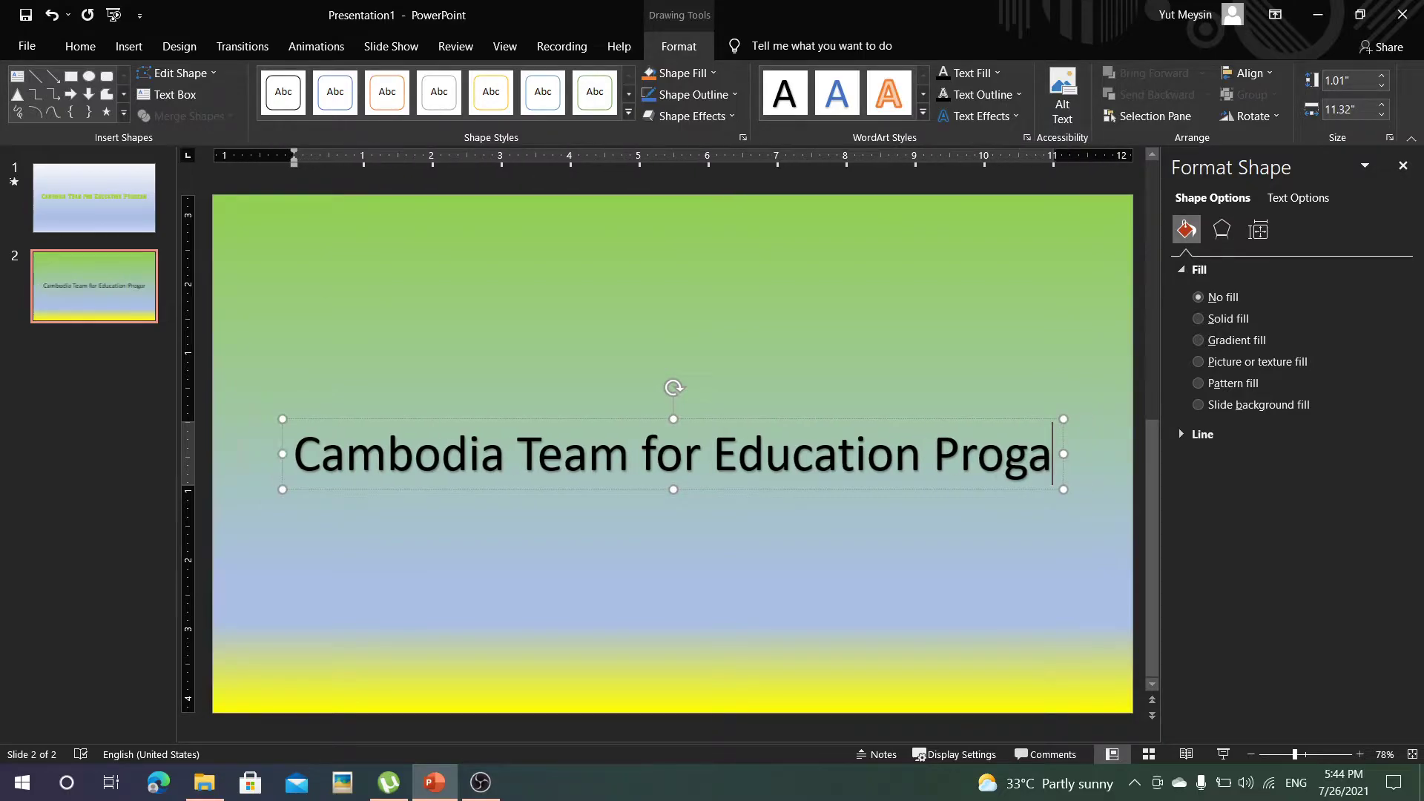
key("BackSpace")
Step: Complete the word 'Program' and select the whole WordArt box
type("ram")
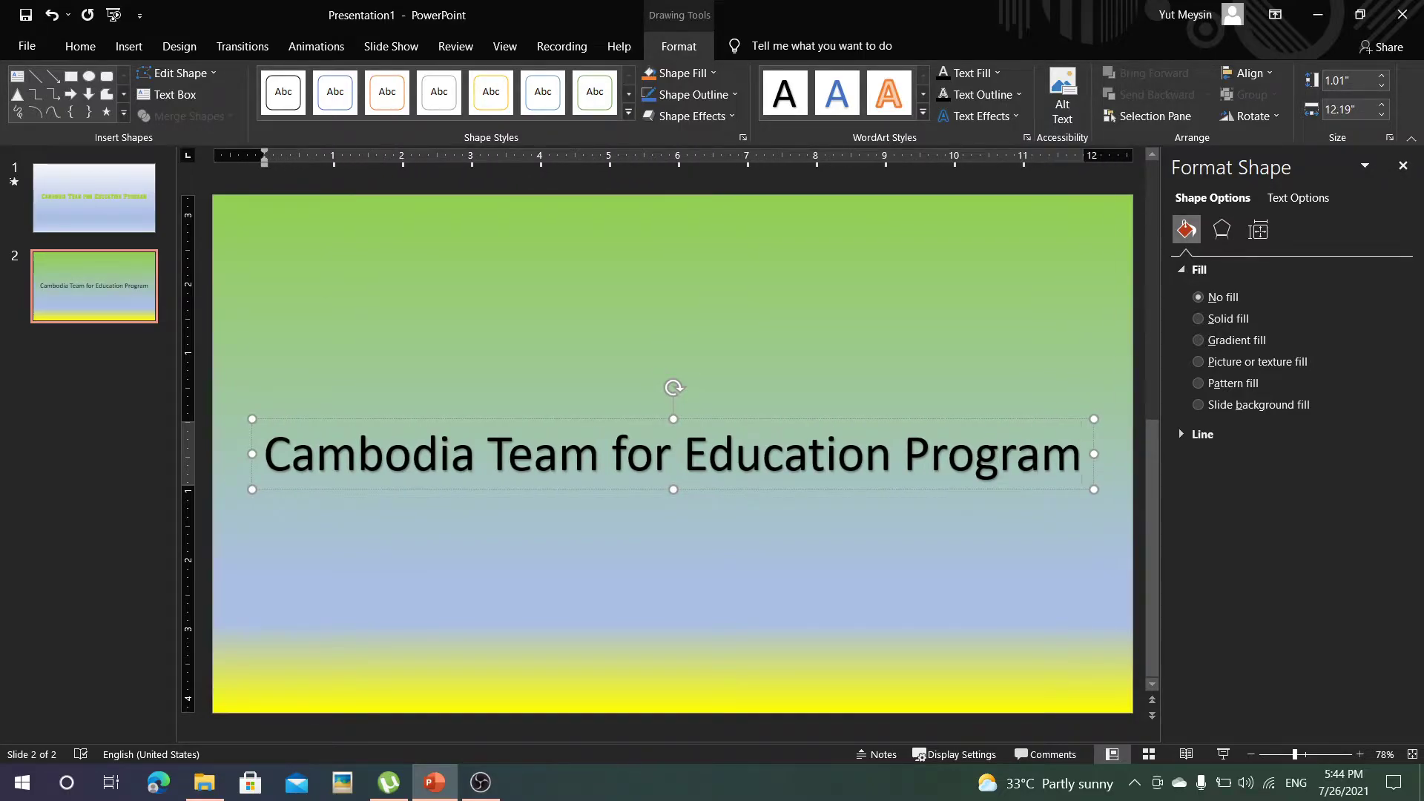
left_click(805, 547)
left_click(750, 418)
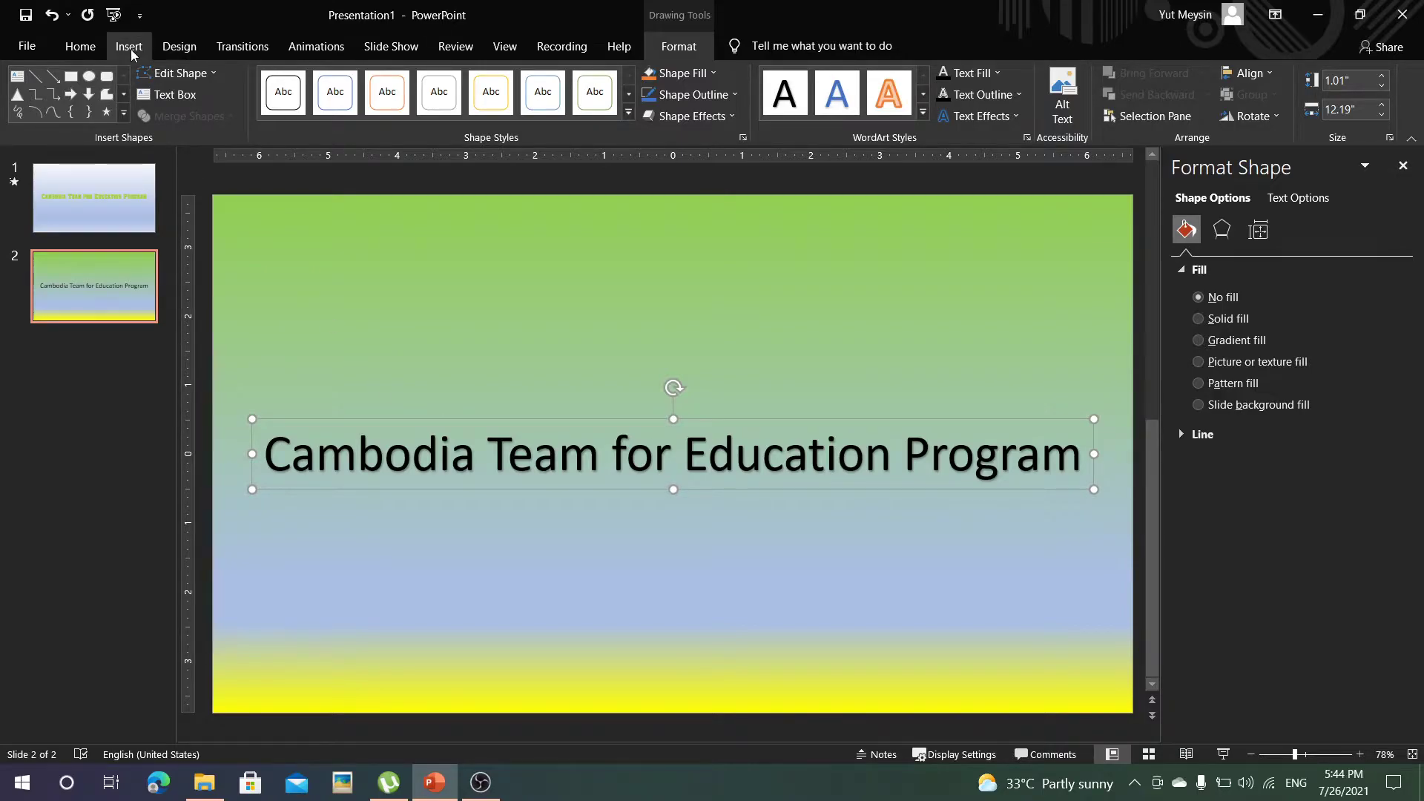
Step: Set the title's font to AKbalthom HighSchool-Fun
left_click(129, 50)
left_click(80, 46)
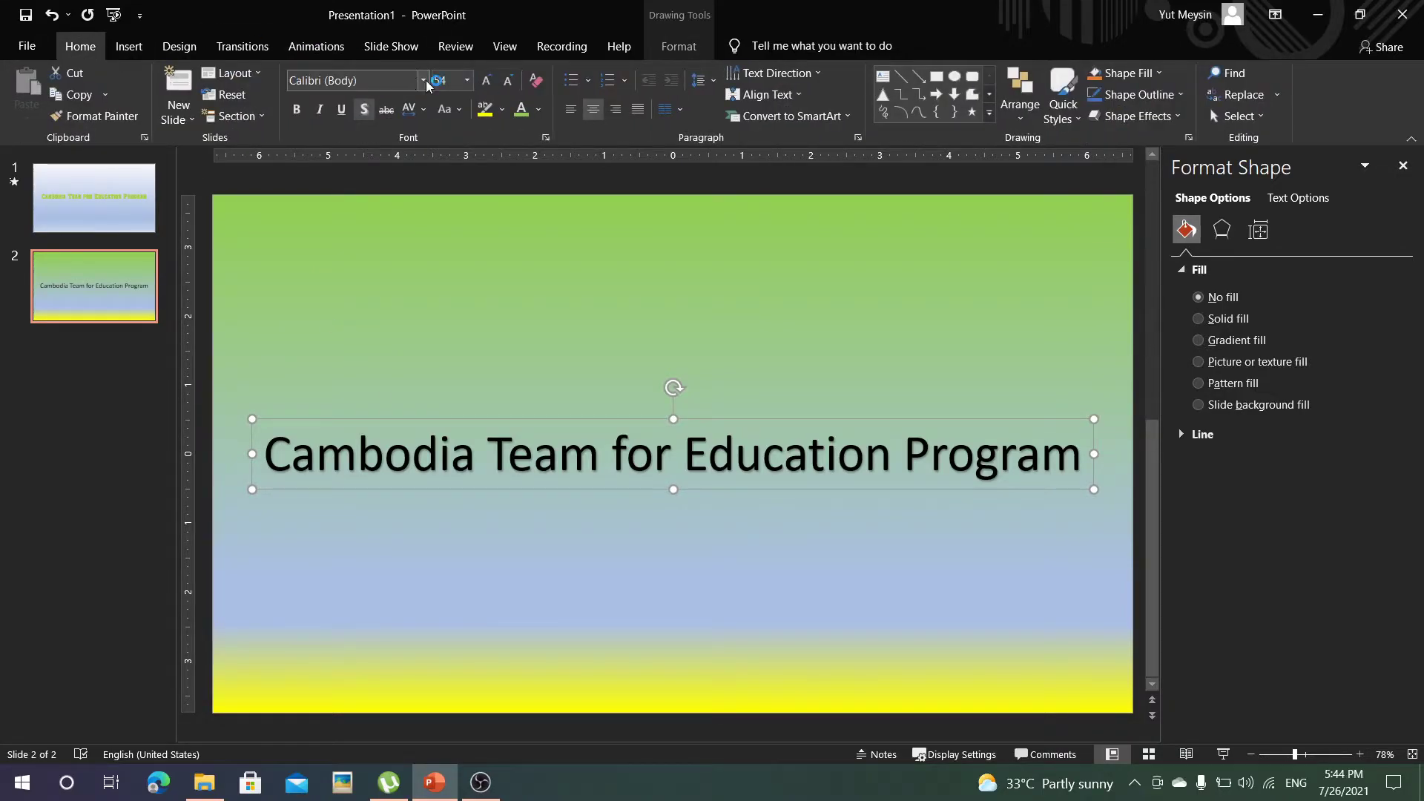
left_click(423, 80)
scroll(400, 385, "down", 5)
scroll(387, 407, "down", 3)
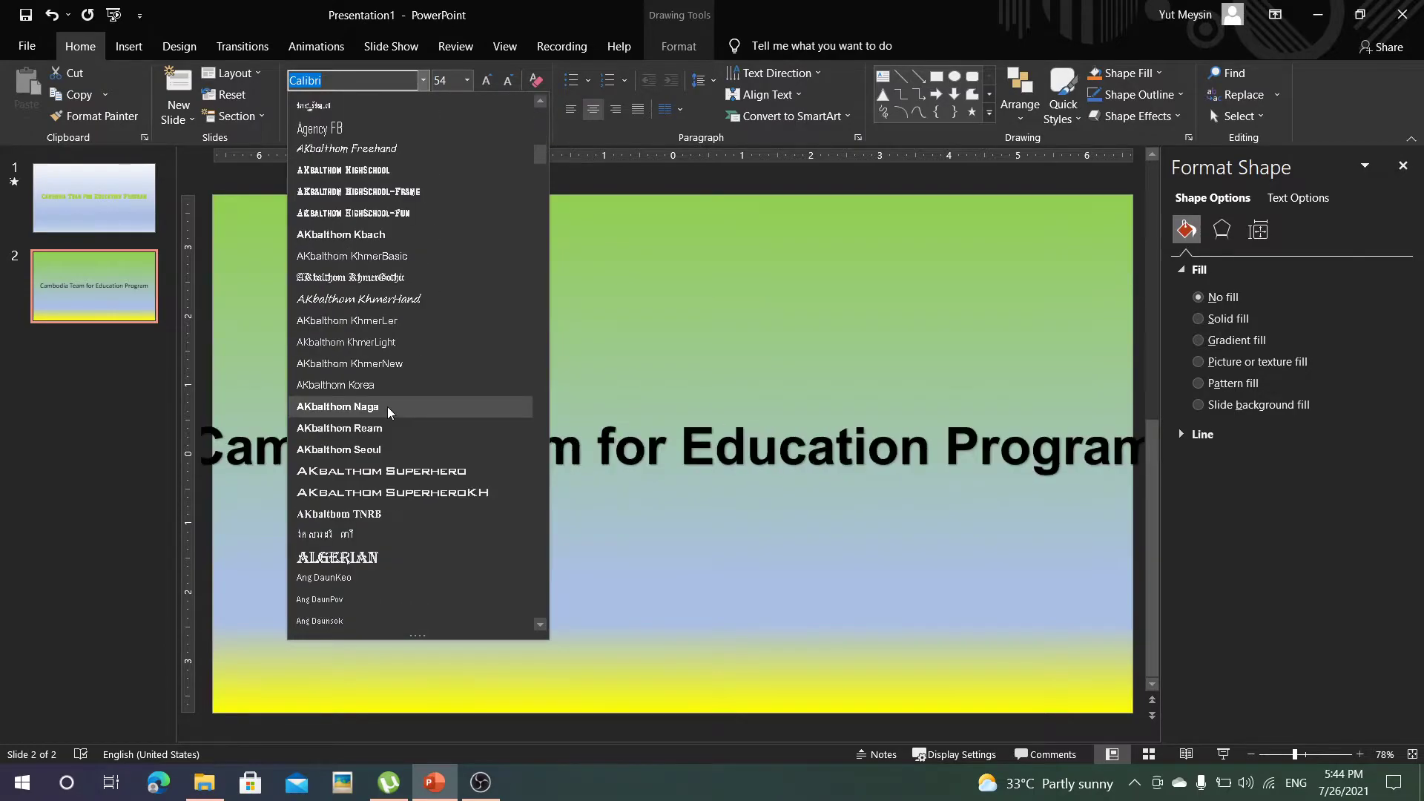
left_click(363, 219)
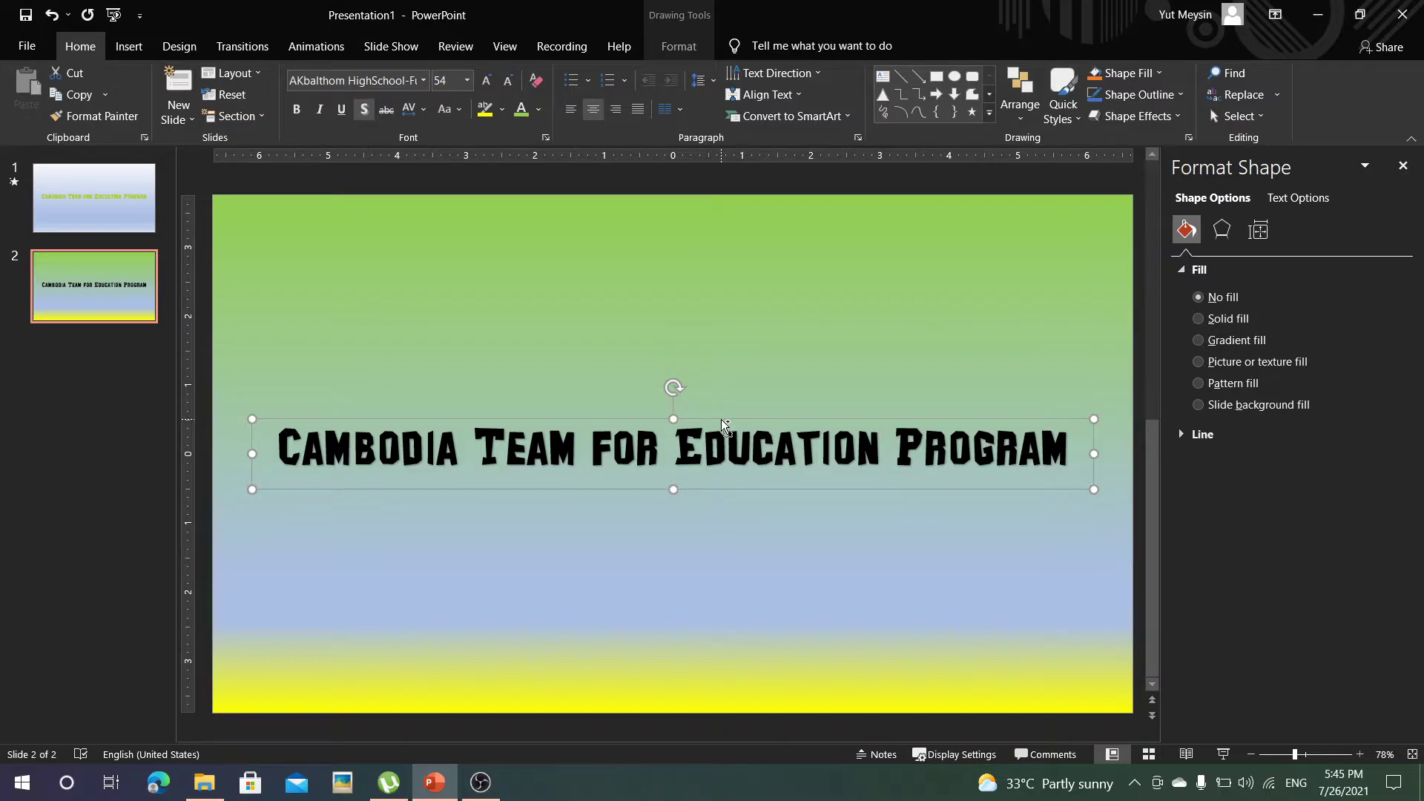
Step: Duplicate the title, align the copy over the original, and make its text white
left_click_drag(721, 420, 720, 399)
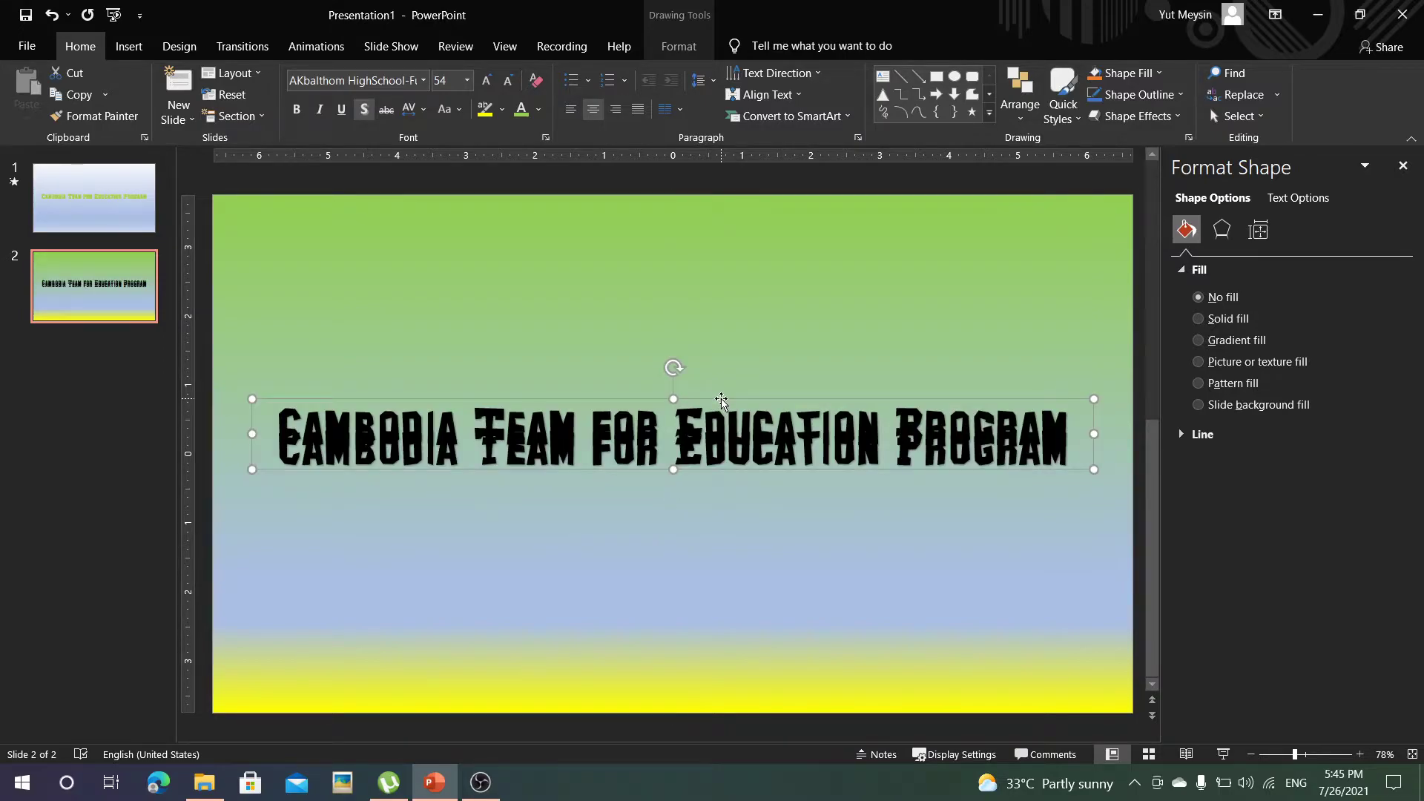
left_click_drag(721, 399, 715, 418)
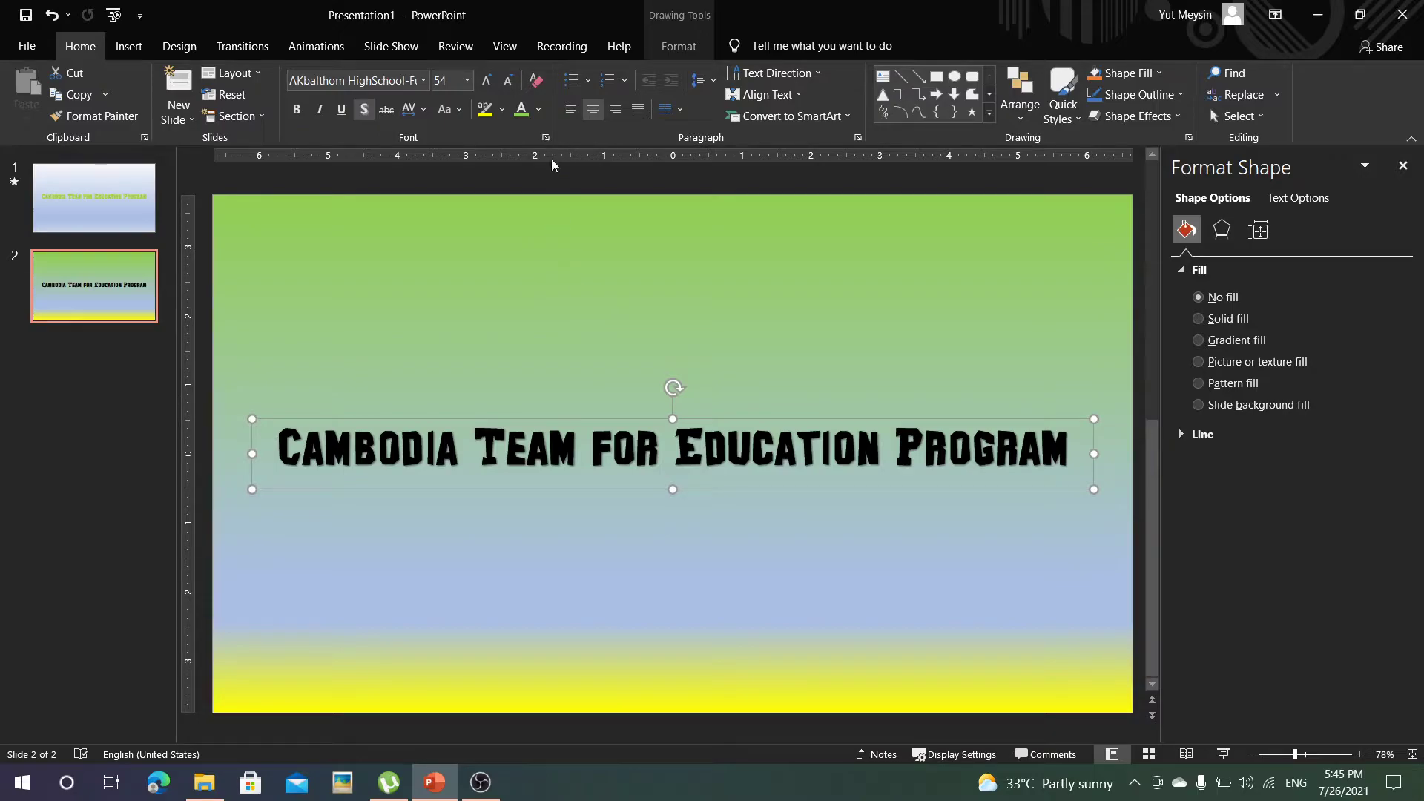
left_click(542, 111)
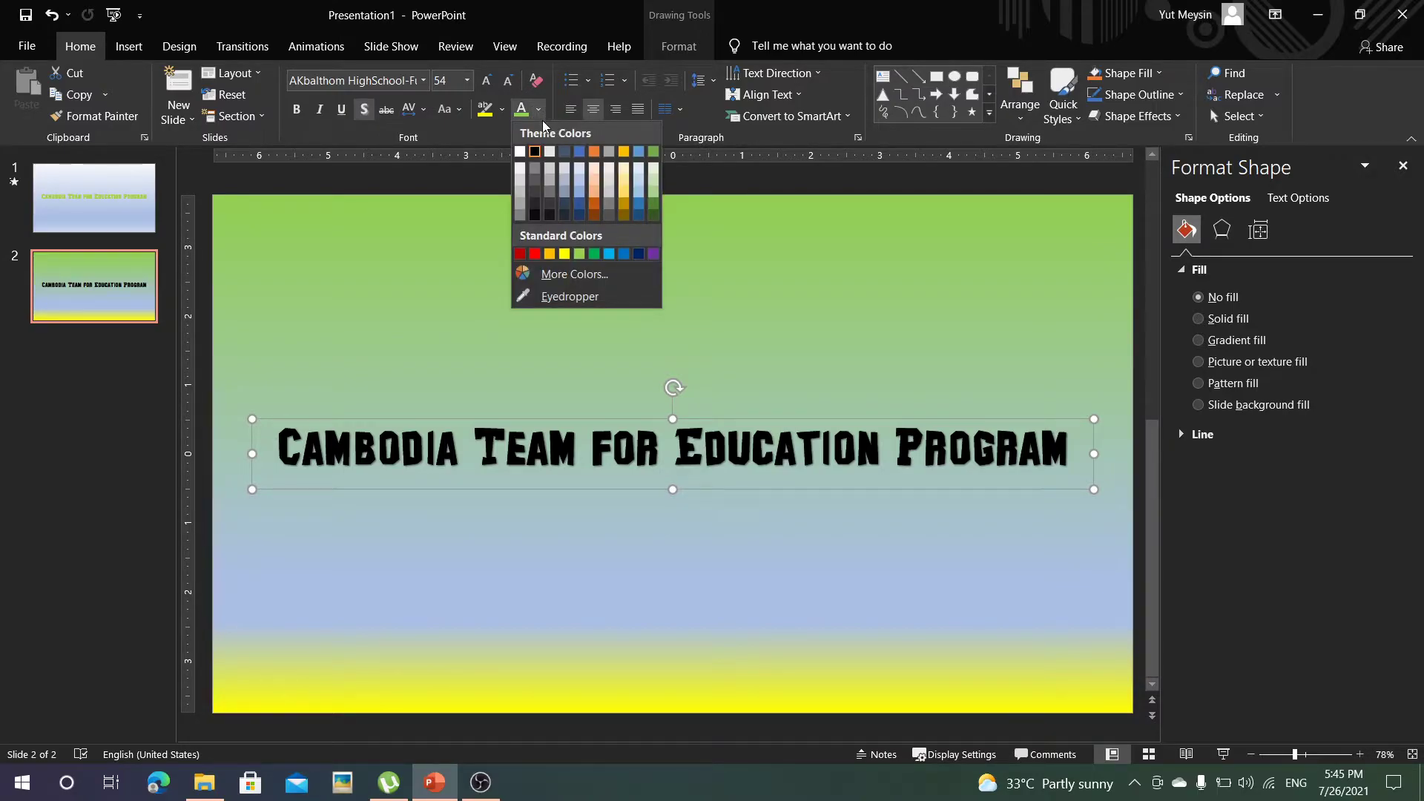
left_click(519, 153)
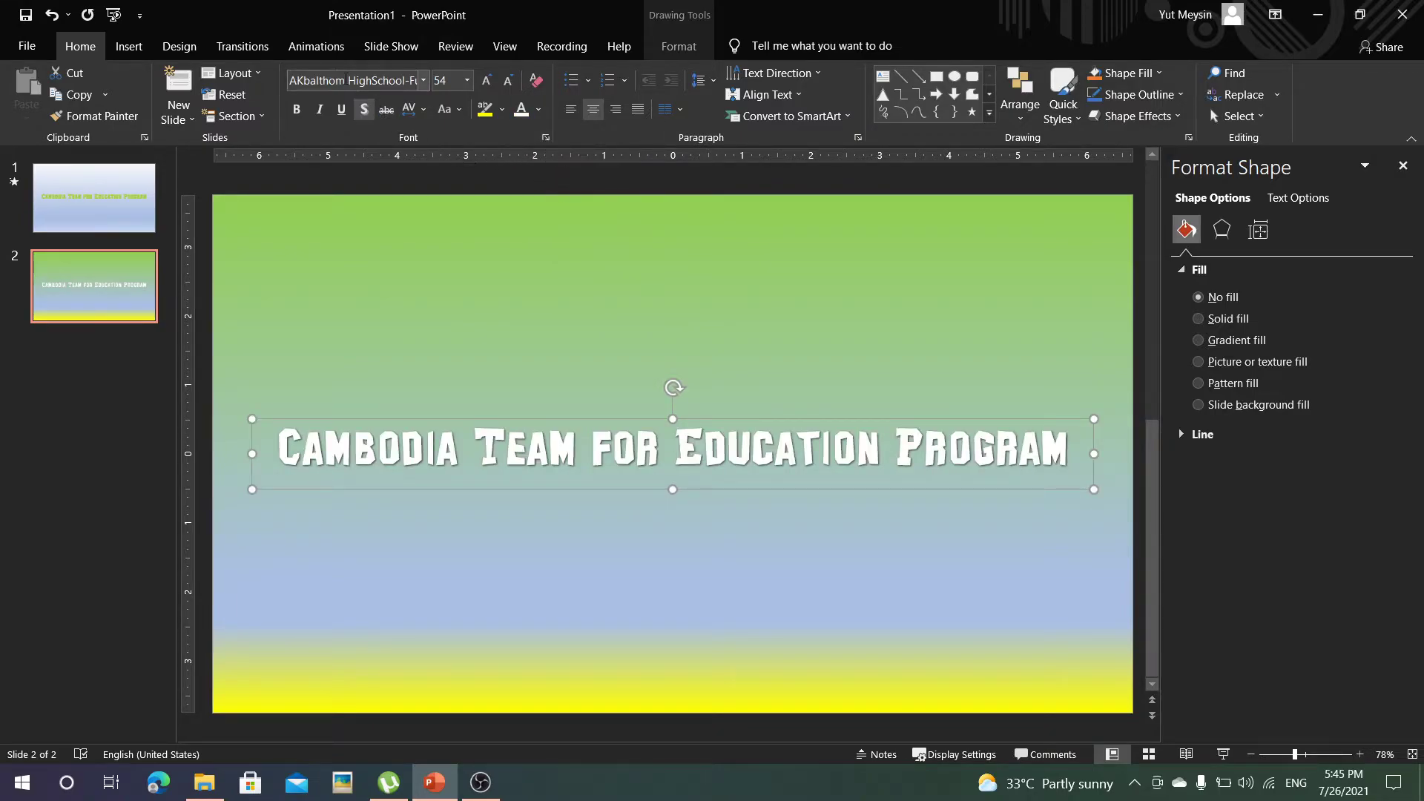
left_click(327, 51)
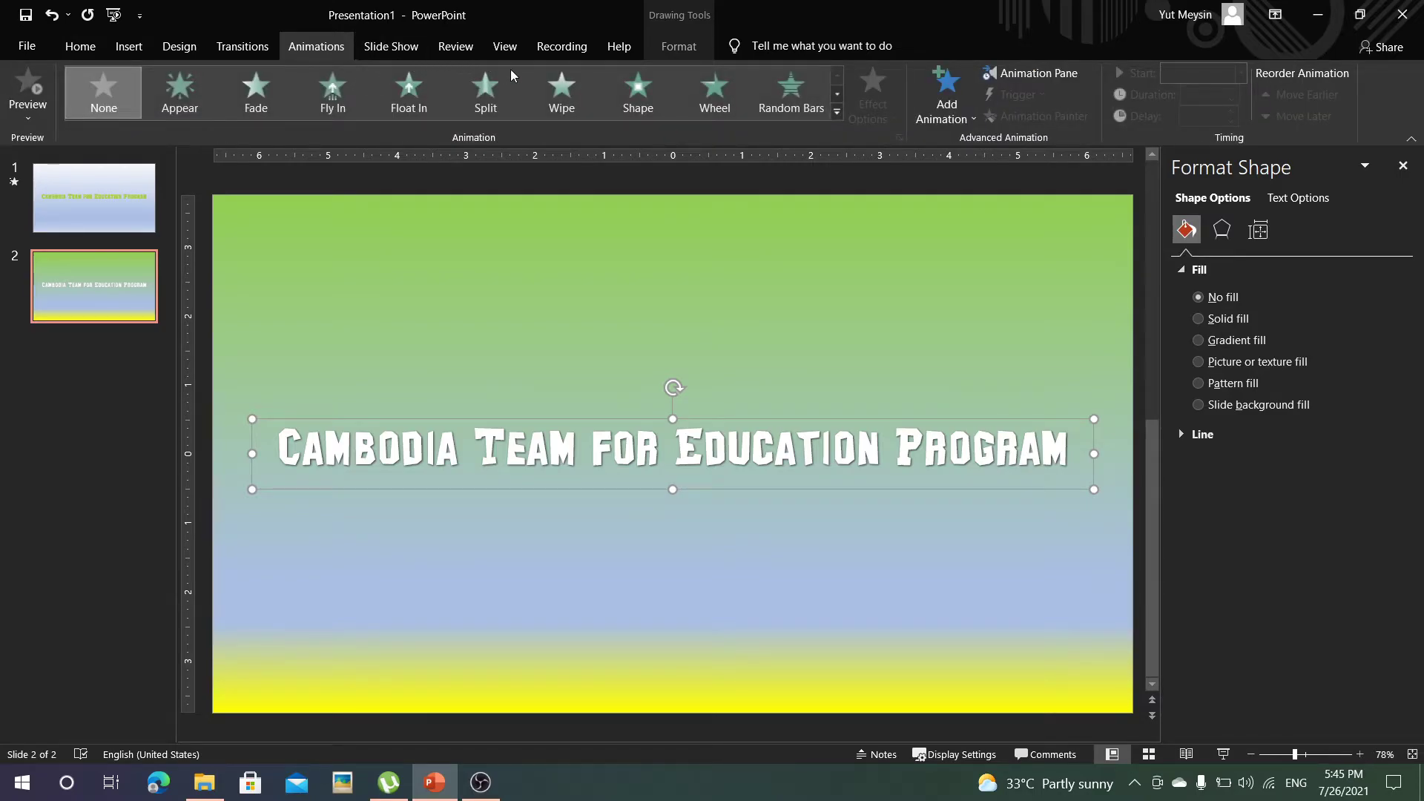
Step: Apply a Wipe entrance from the left lasting 3 seconds to the white title and preview it
left_click(561, 95)
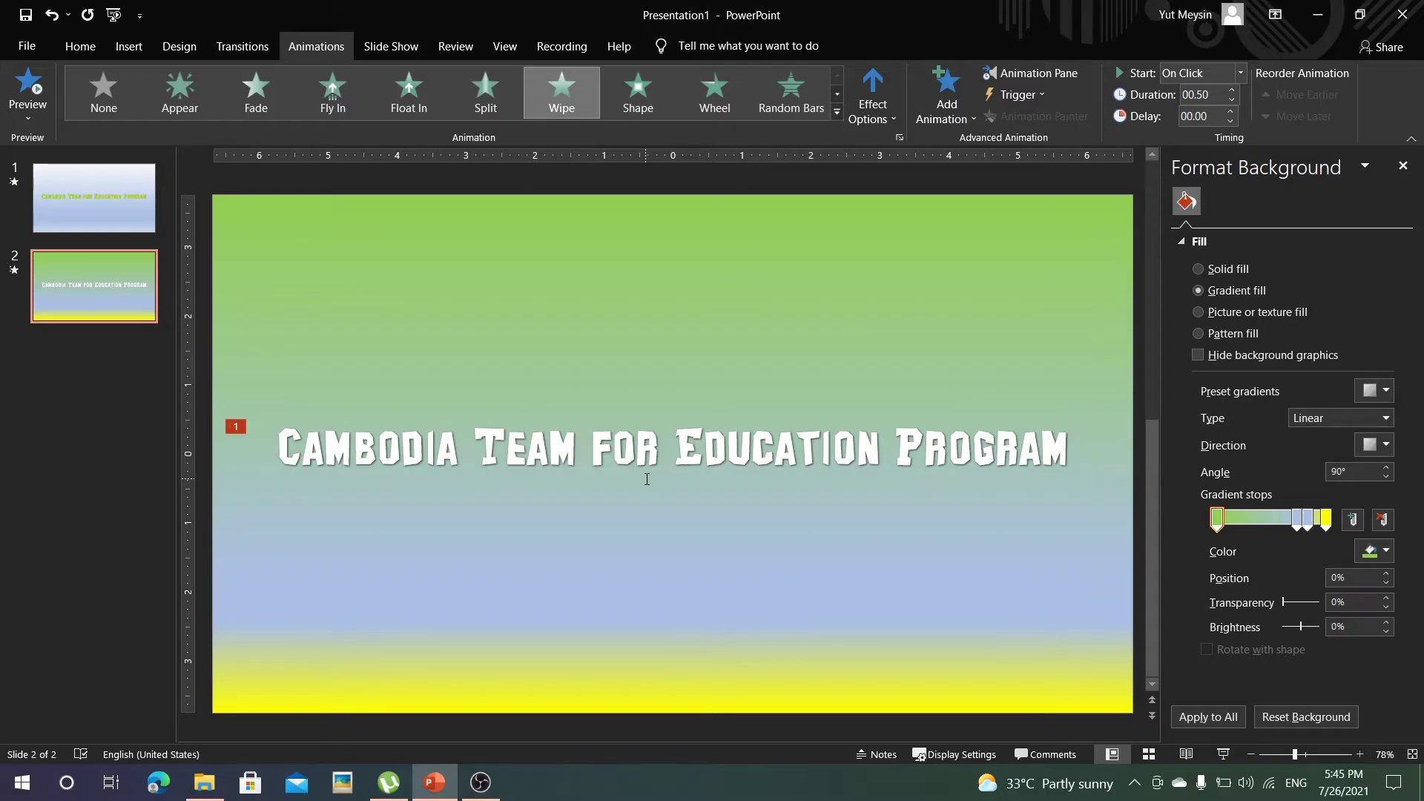
left_click(885, 119)
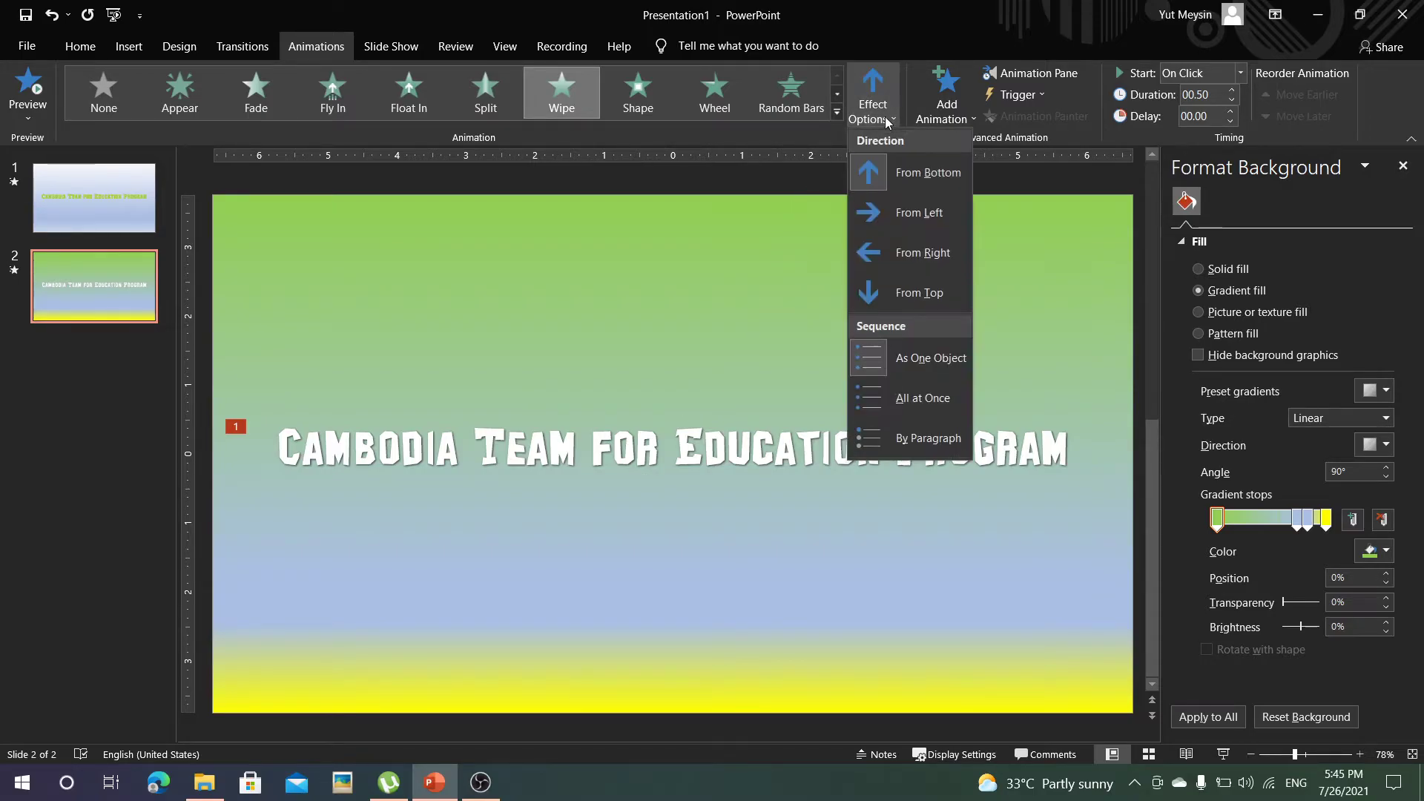
left_click(922, 212)
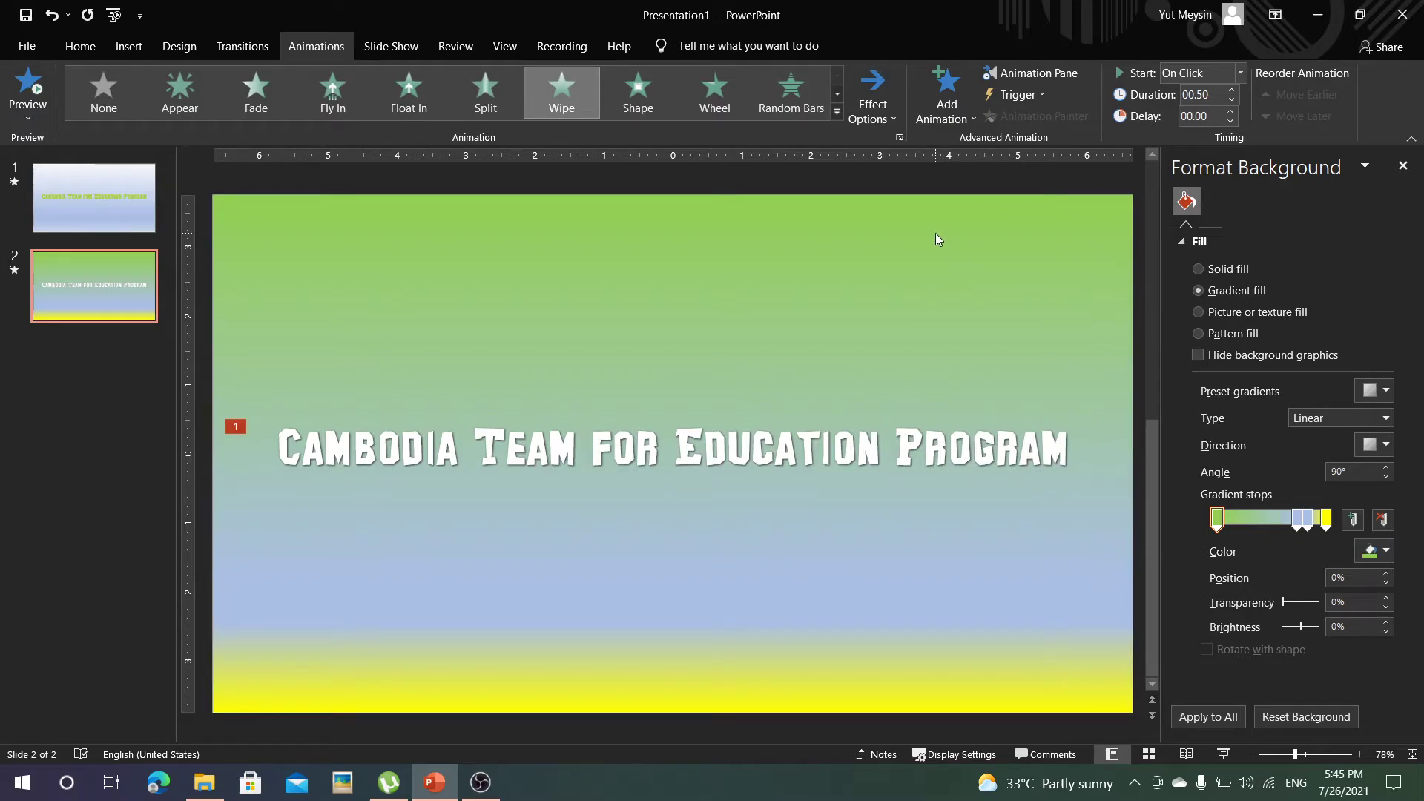
left_click(1232, 91)
left_click(1232, 91)
left_click(1232, 91)
left_click(1232, 90)
left_click(1231, 90)
left_click(1232, 90)
left_click(1231, 90)
left_click(17, 92)
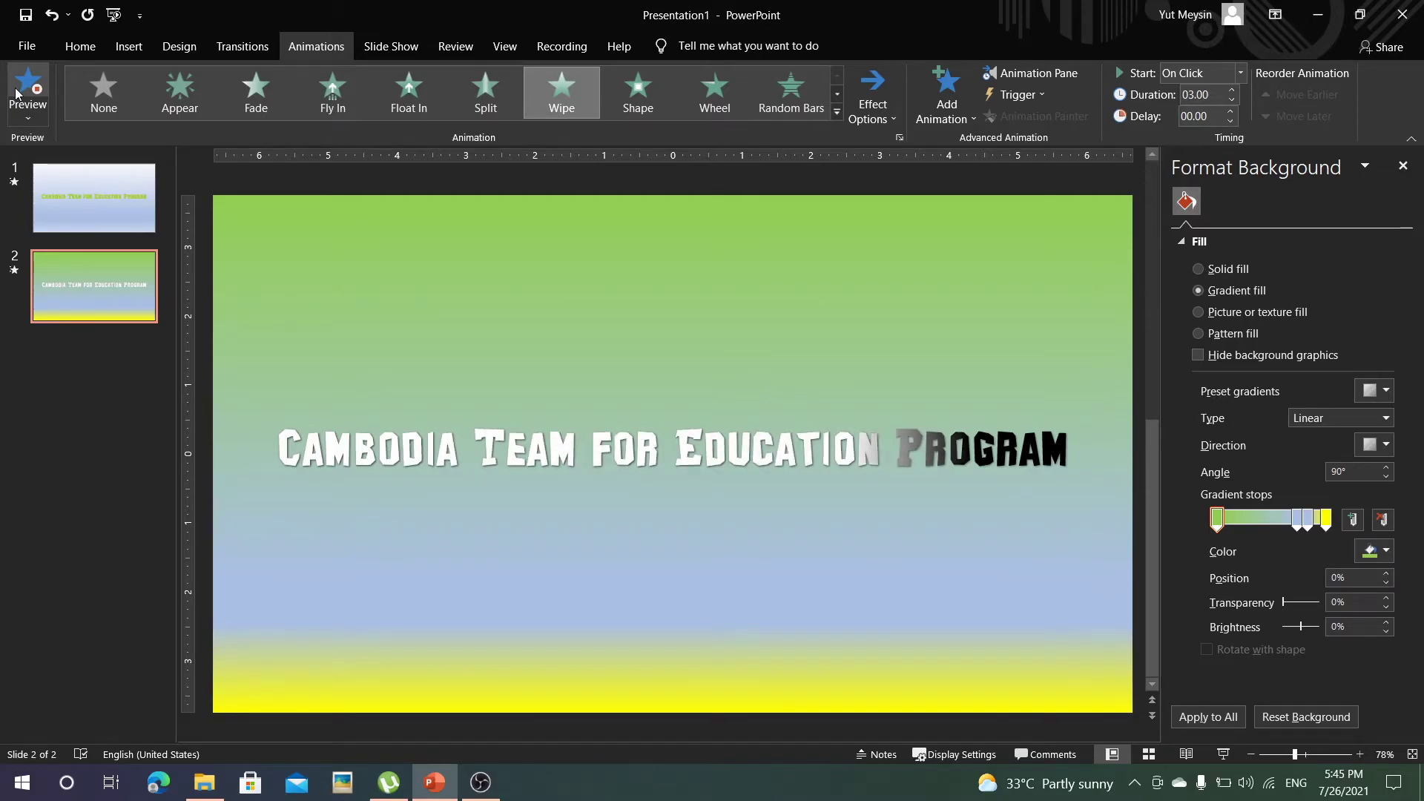
left_click(735, 439)
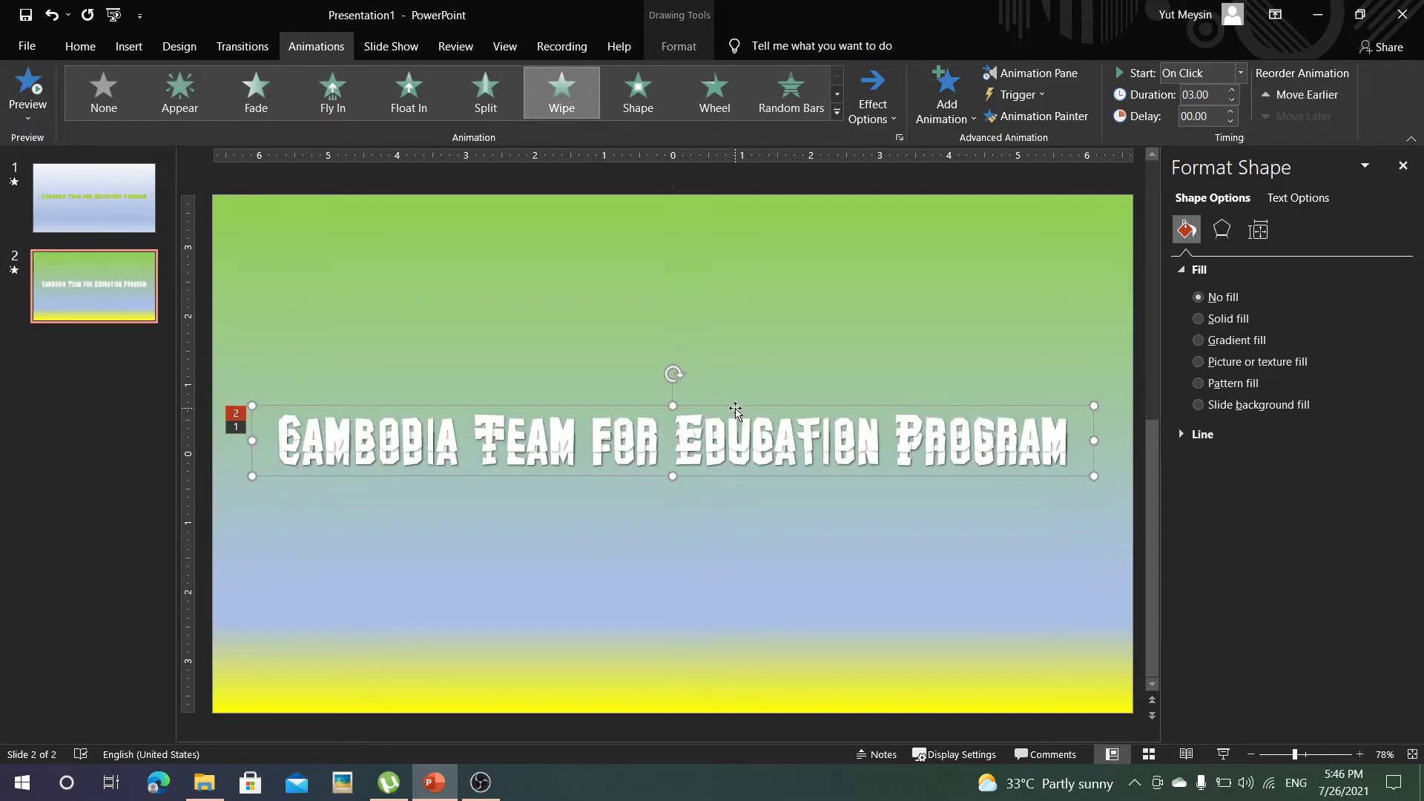
Step: Duplicate the white title in place and make the copy's font colour light blue
left_click_drag(734, 420, 735, 417)
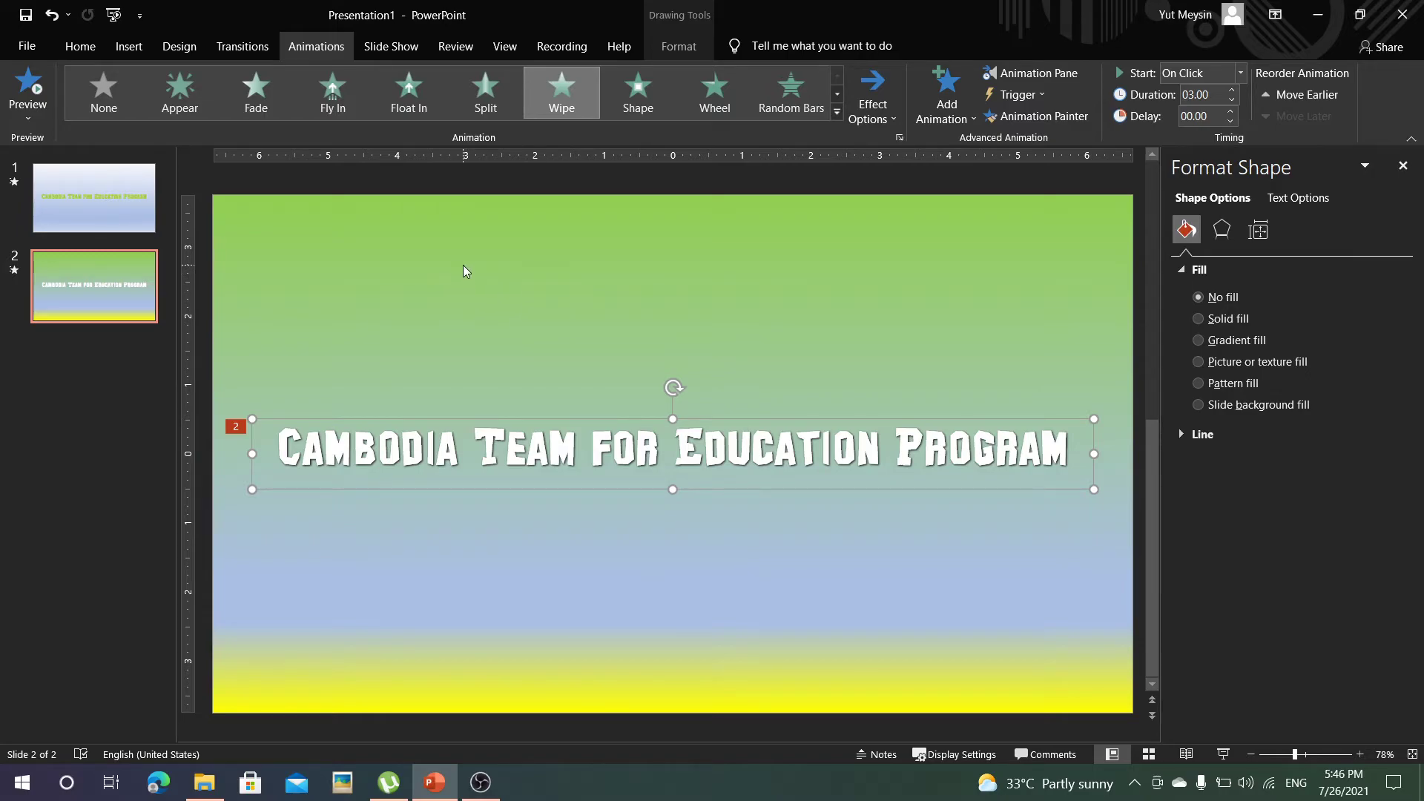
left_click(129, 46)
left_click(105, 49)
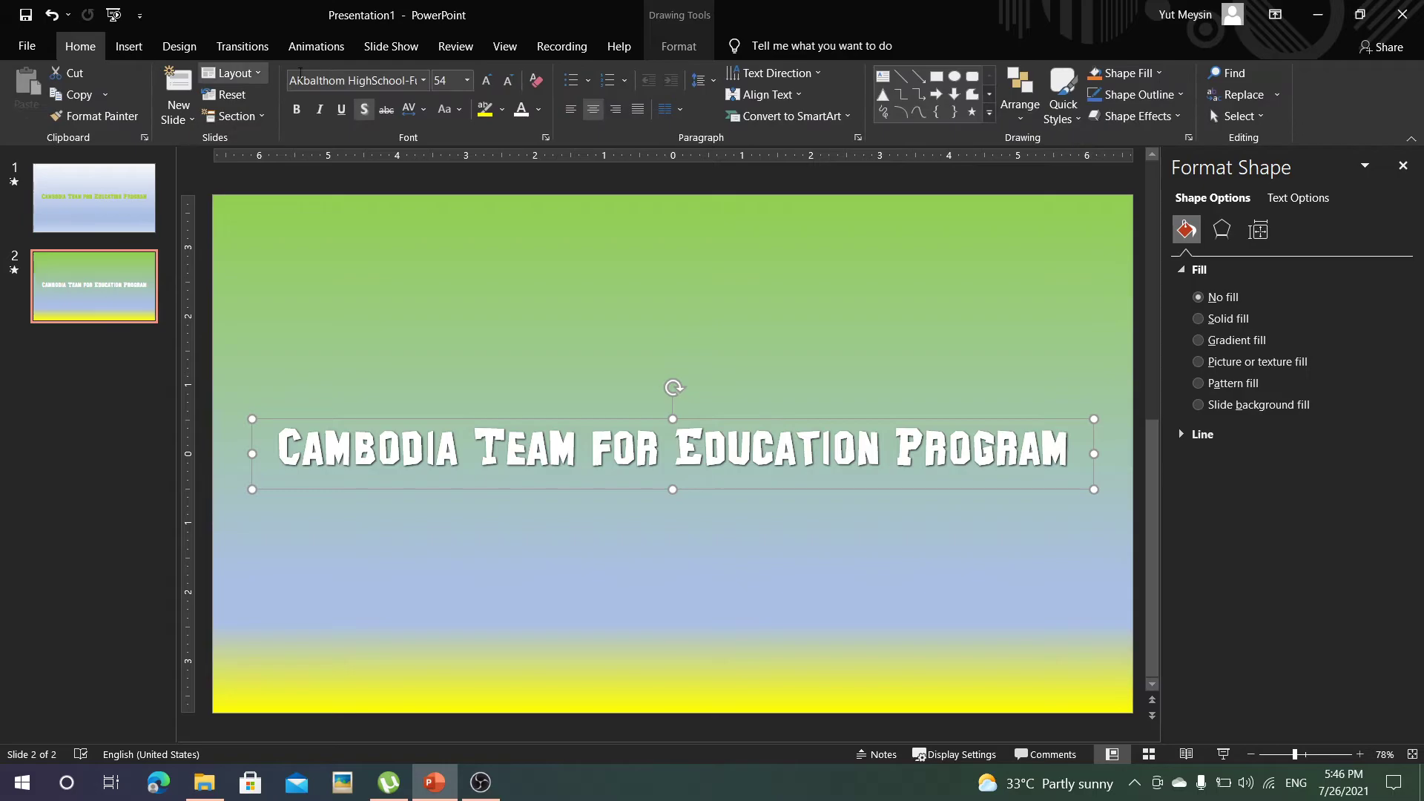
left_click(538, 110)
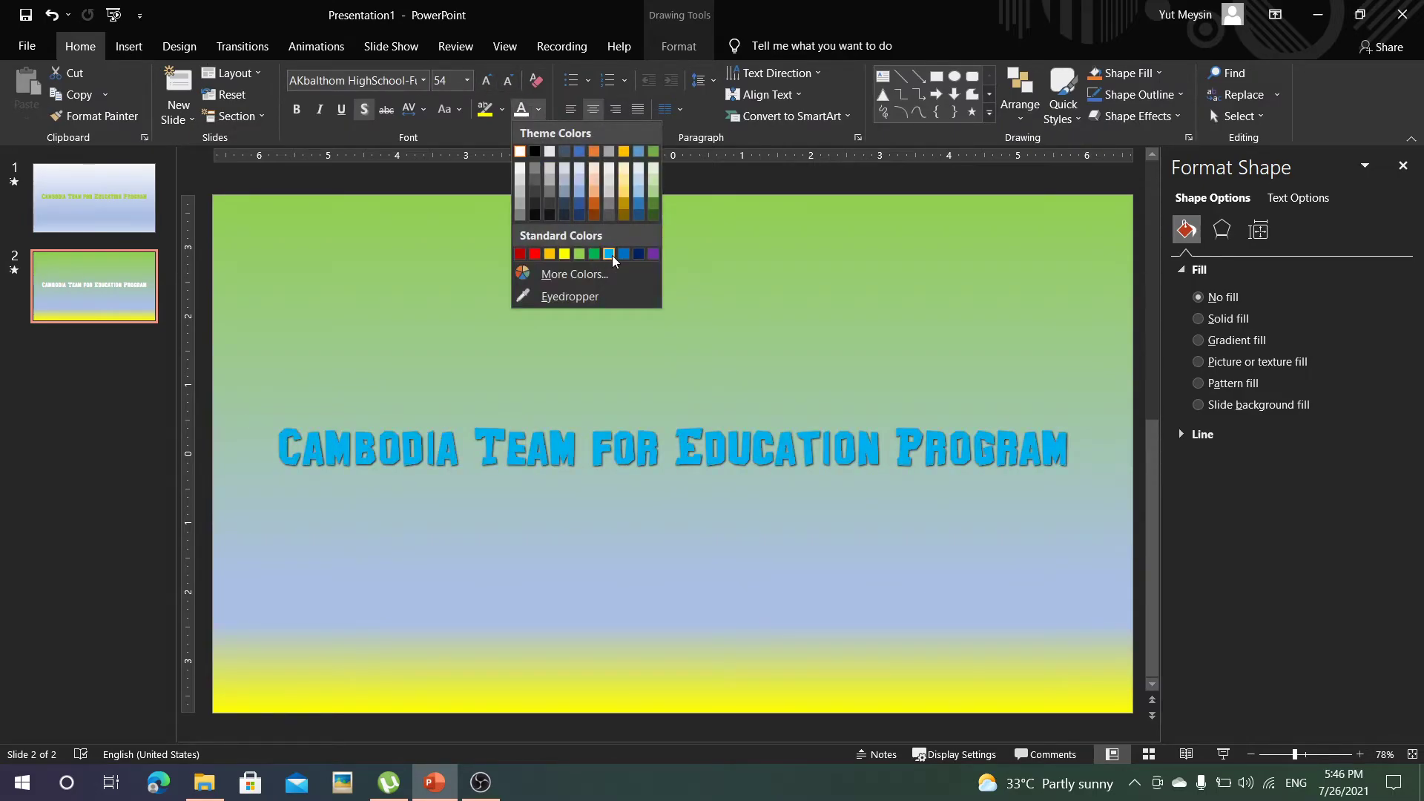
left_click(612, 255)
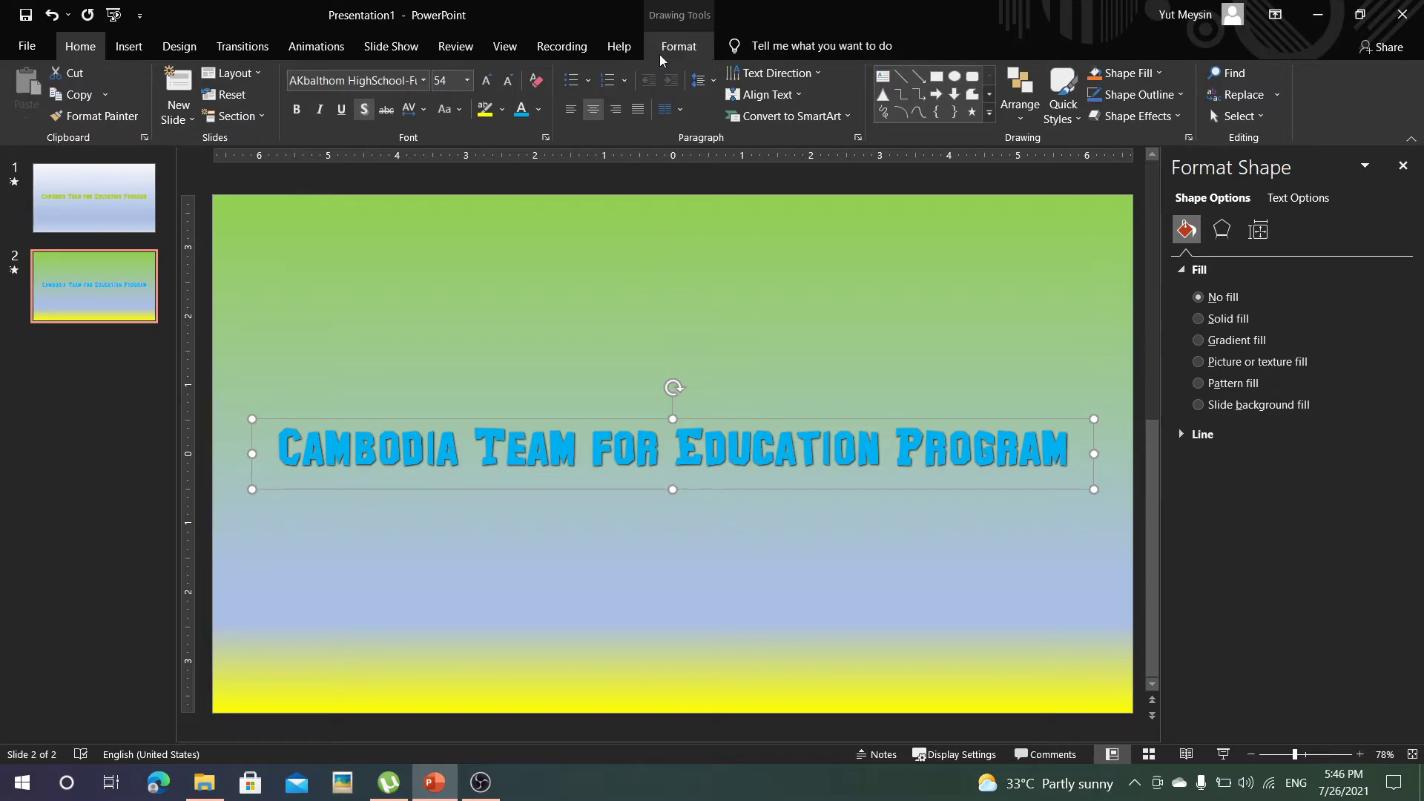
left_click(328, 52)
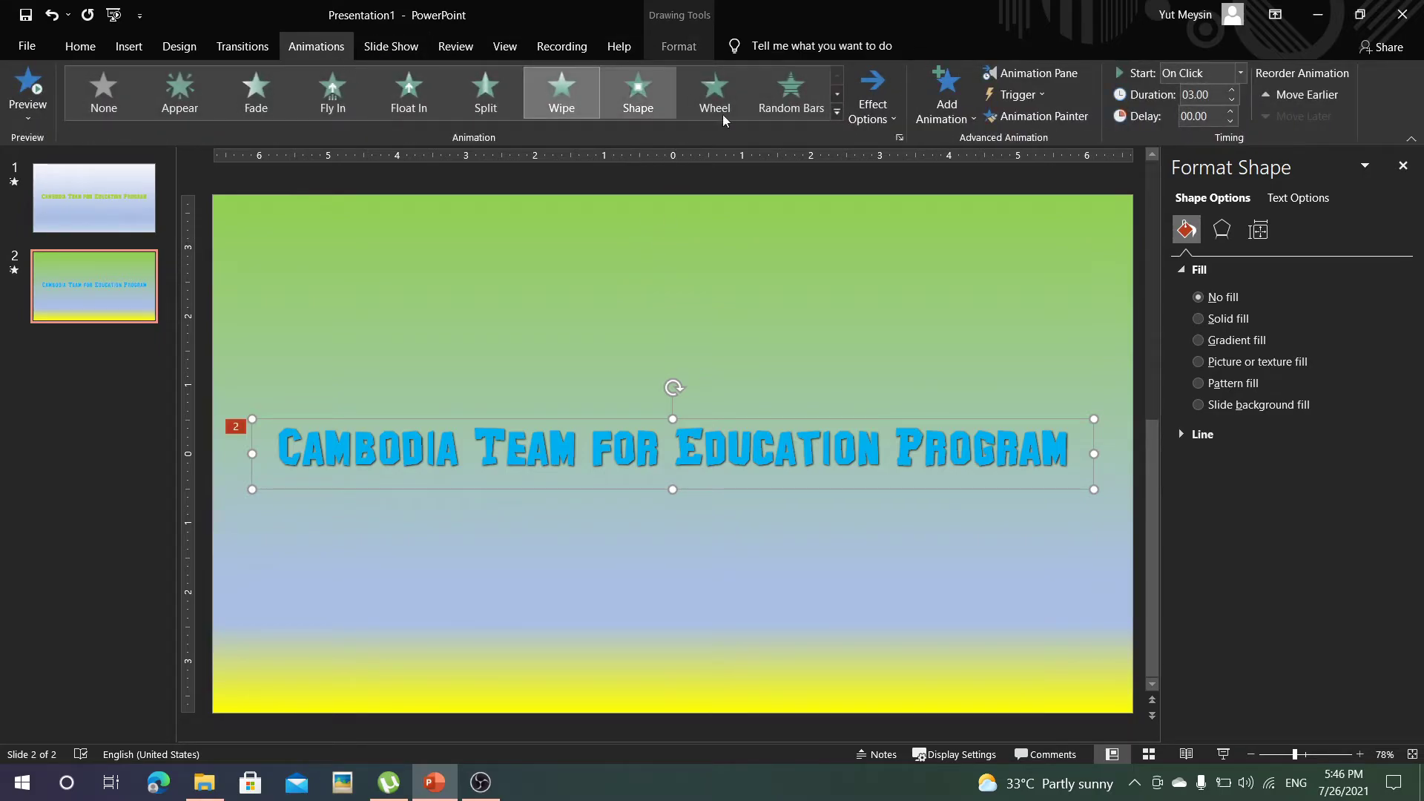
Step: Make the blue title wipe from the right, then duplicate it with the copy wiping from the left
left_click(887, 119)
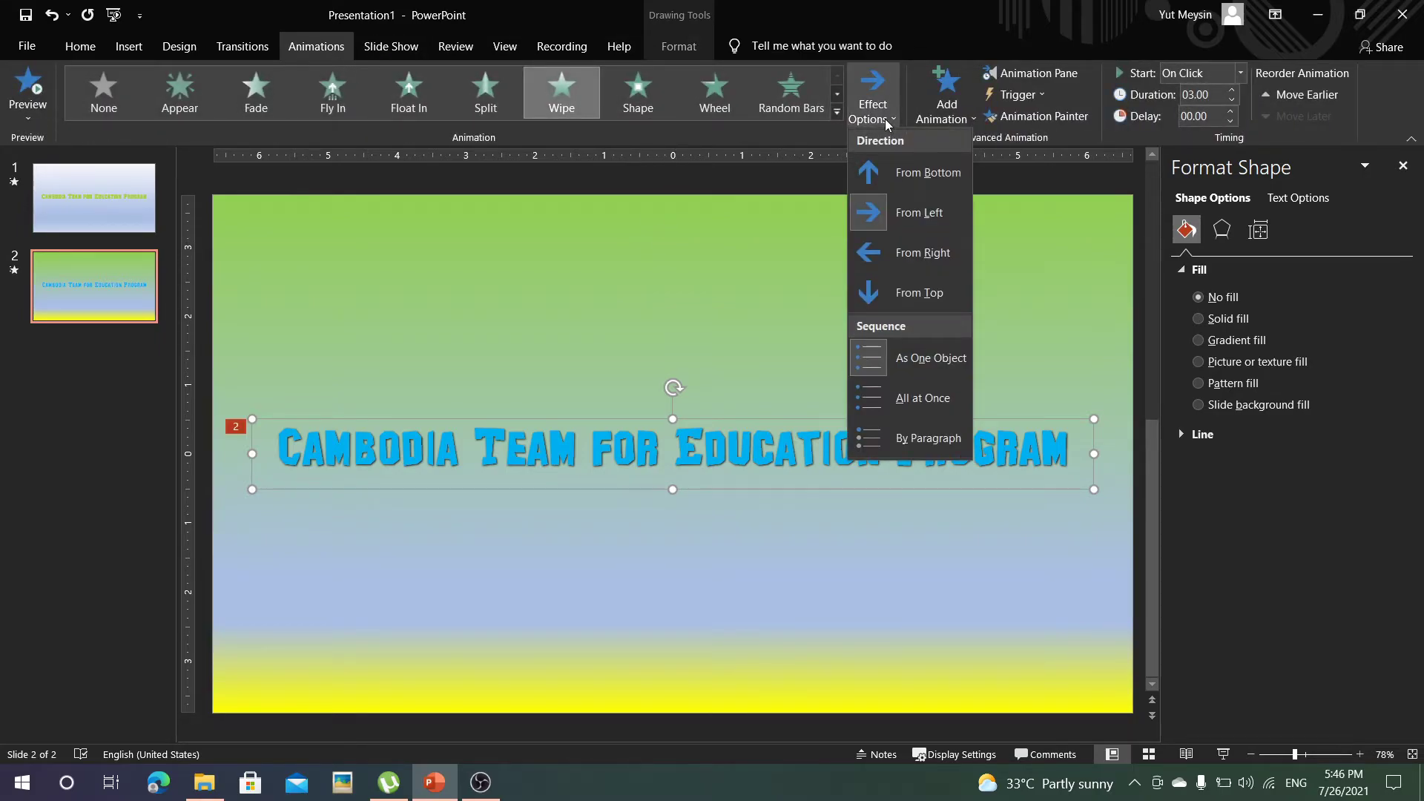
left_click(901, 255)
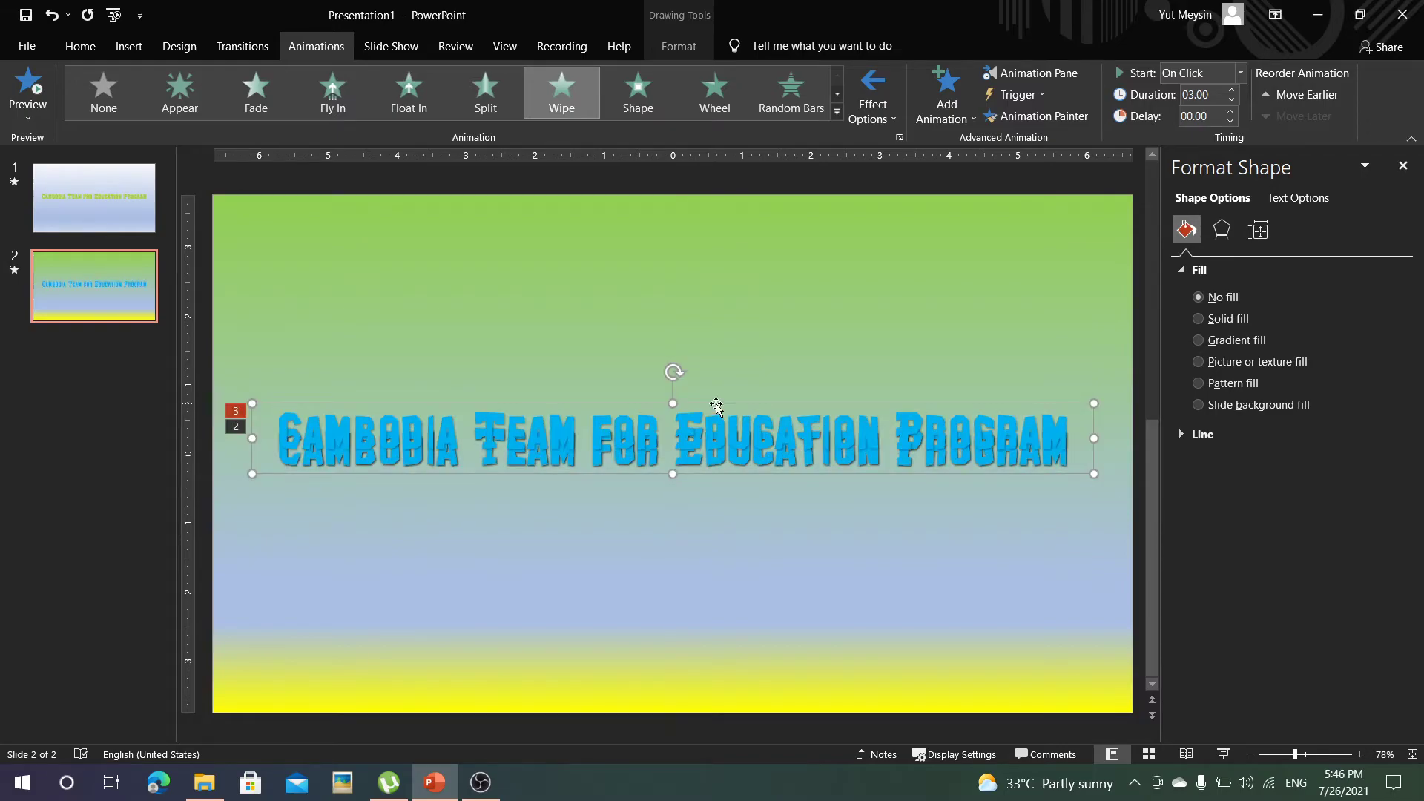
mouse_move(708, 423)
left_mouse_down()
mouse_move(717, 407)
mouse_move(717, 423)
left_mouse_up()
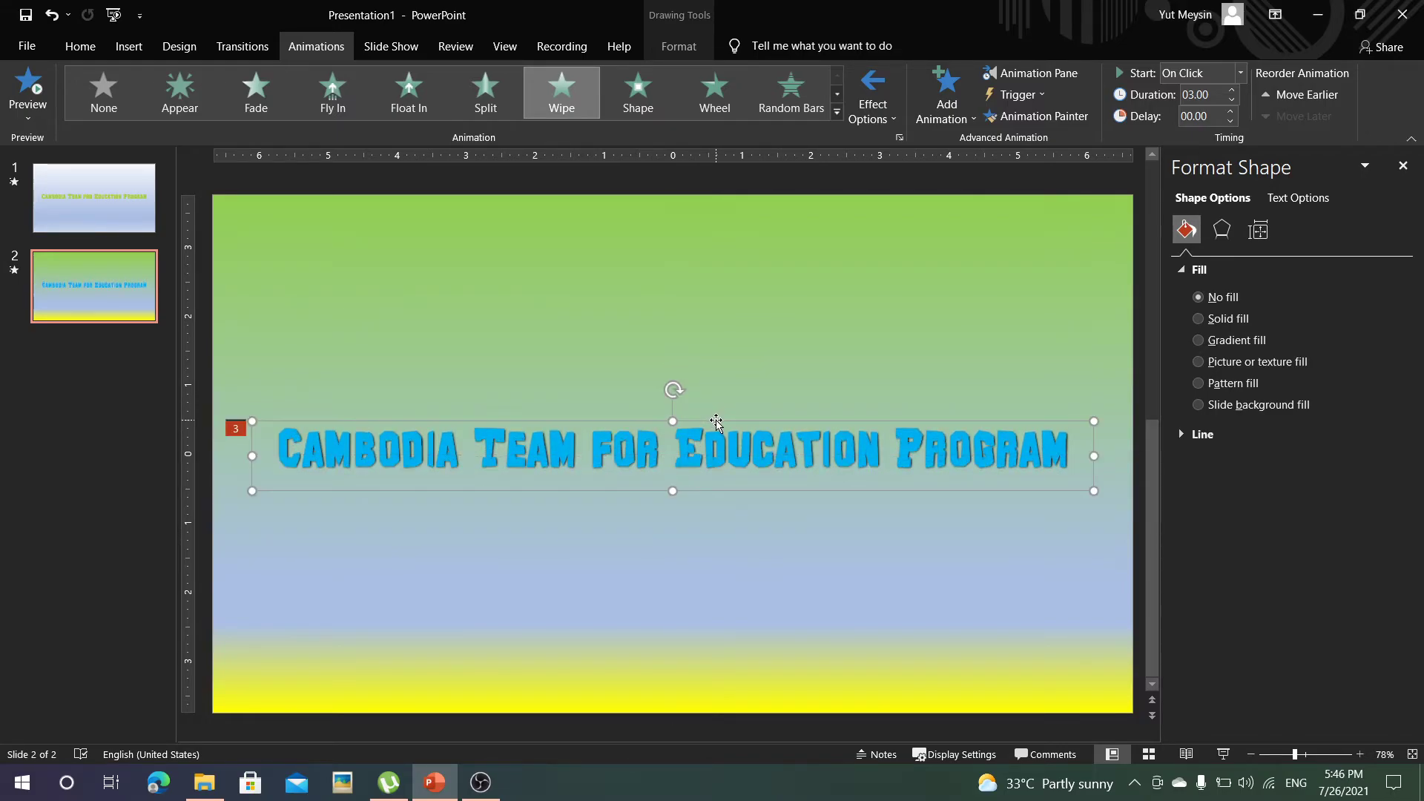
left_click(874, 119)
left_click(901, 213)
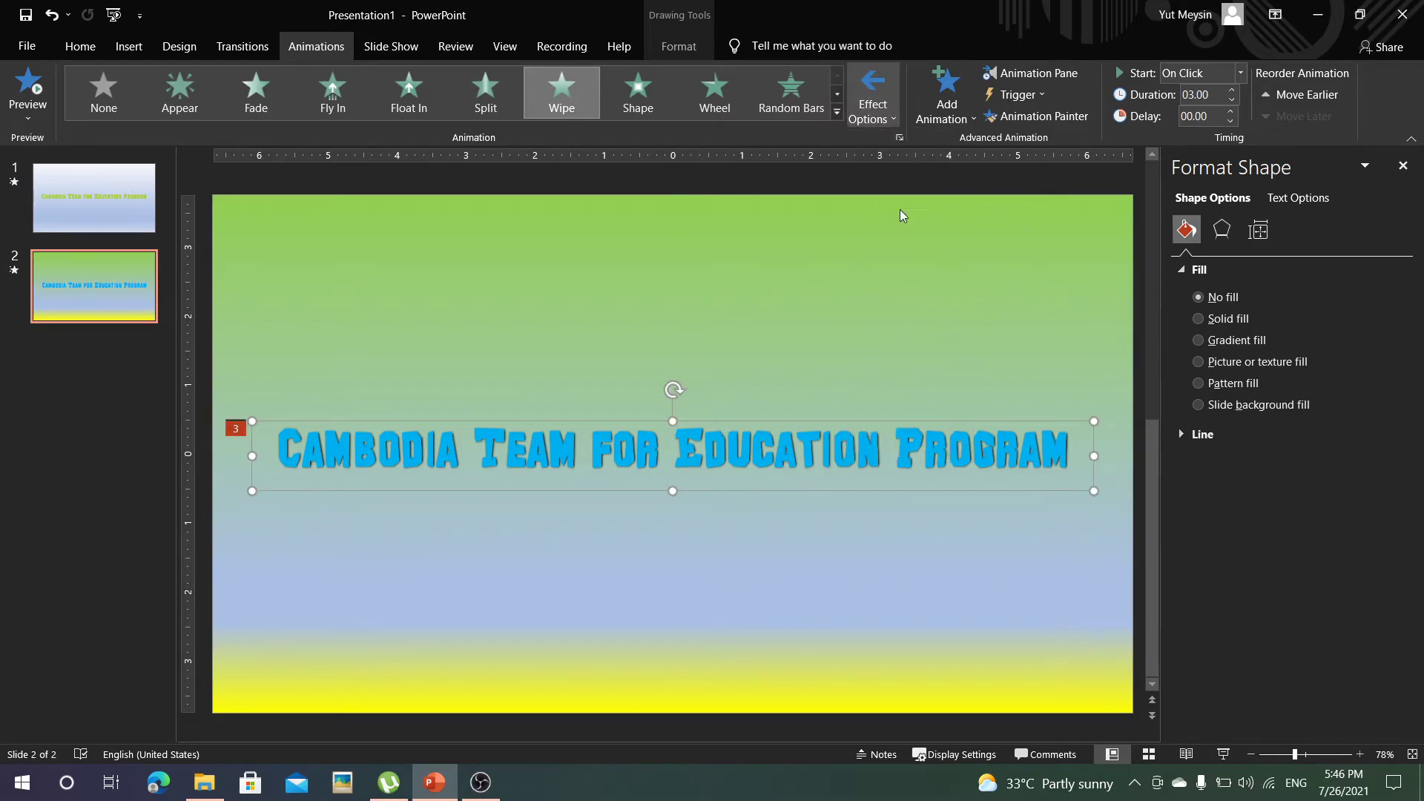
Step: Set the top title copy's font colour to red, then deselect it
left_click(78, 47)
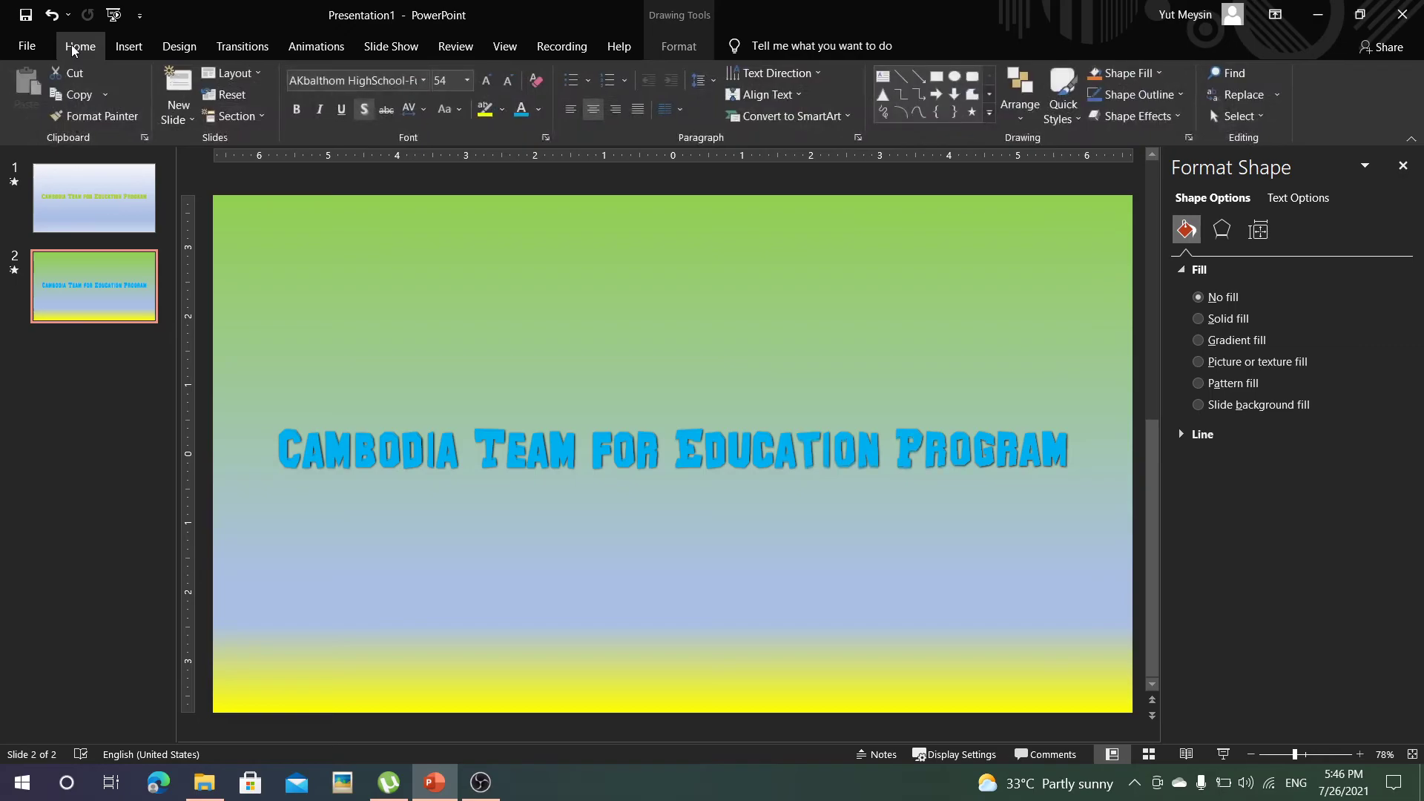
left_click(539, 111)
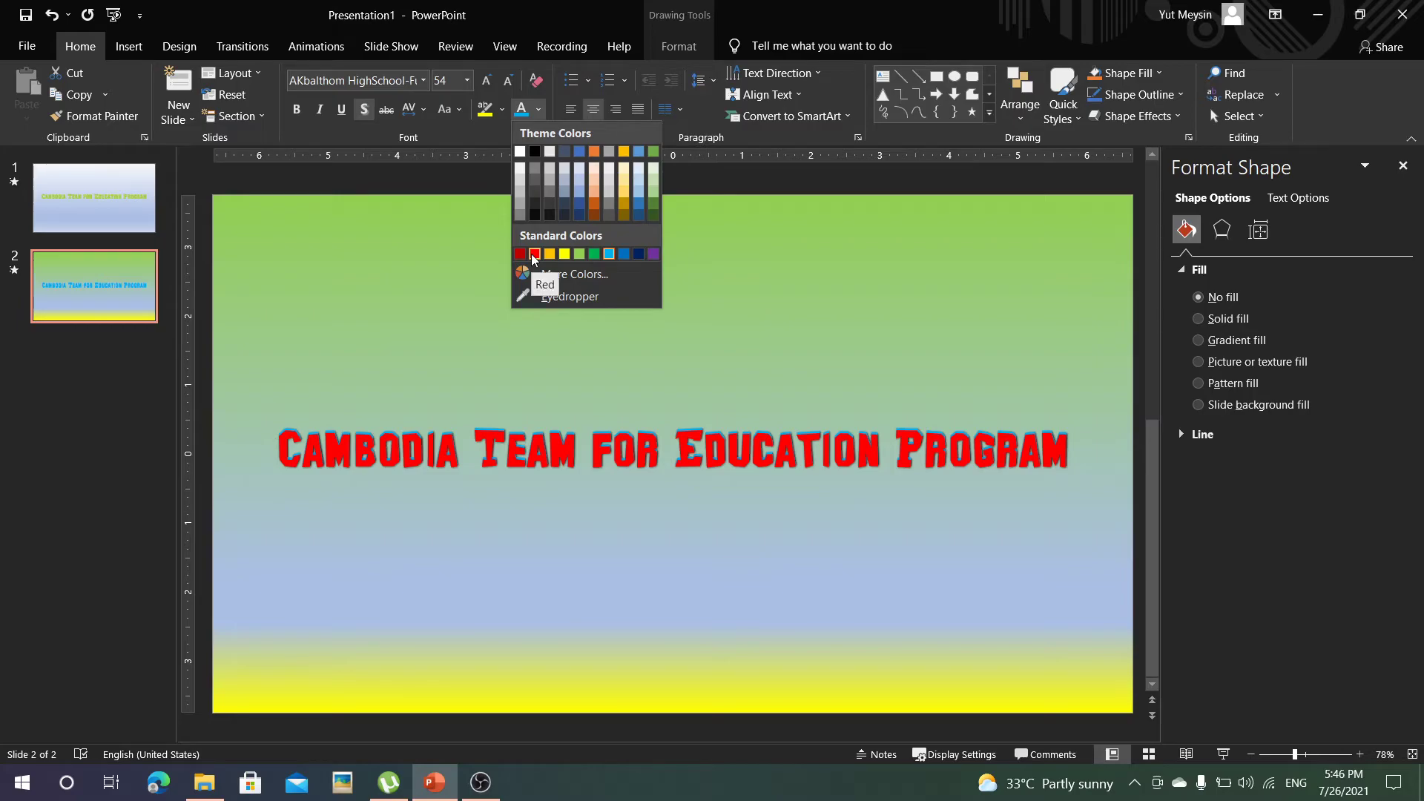
left_click(533, 254)
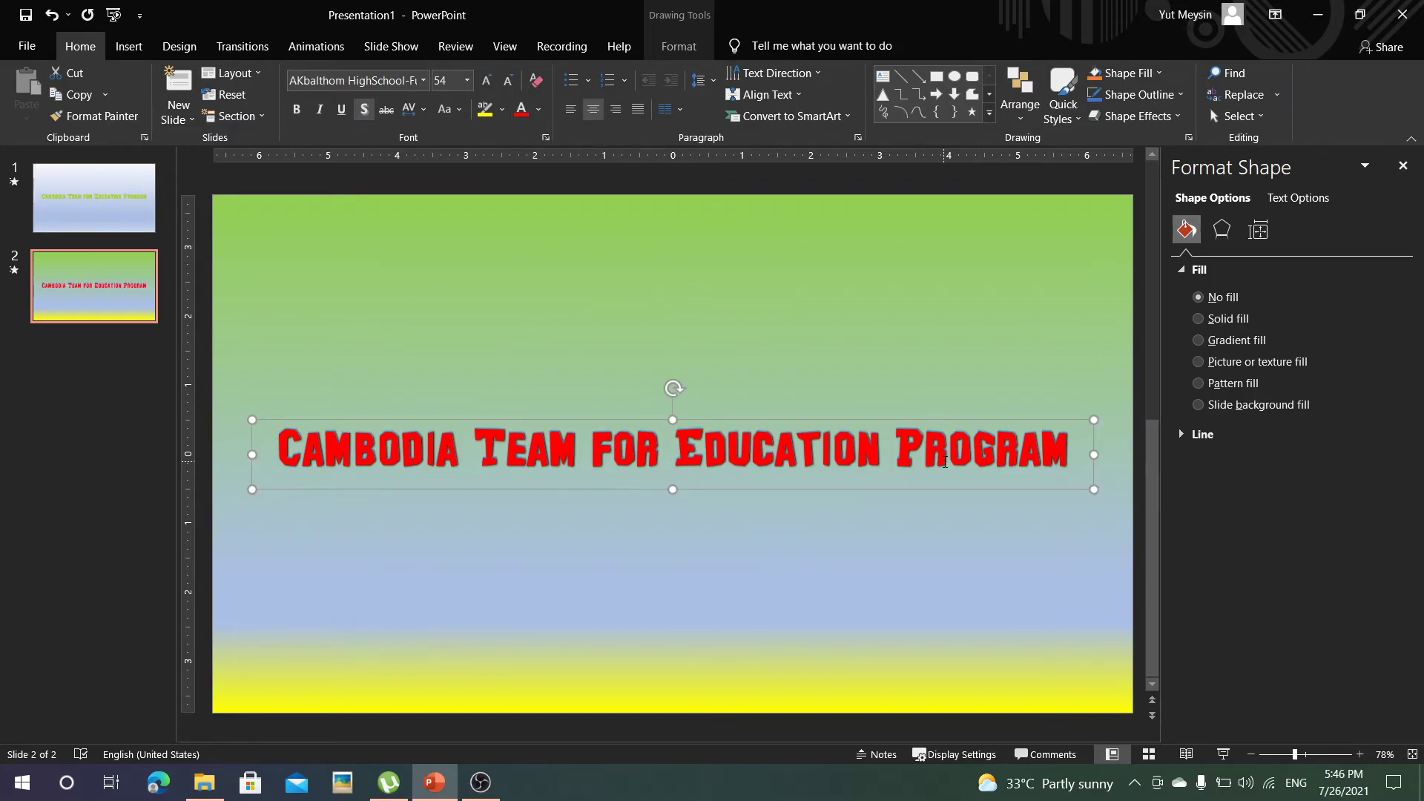
left_click(857, 335)
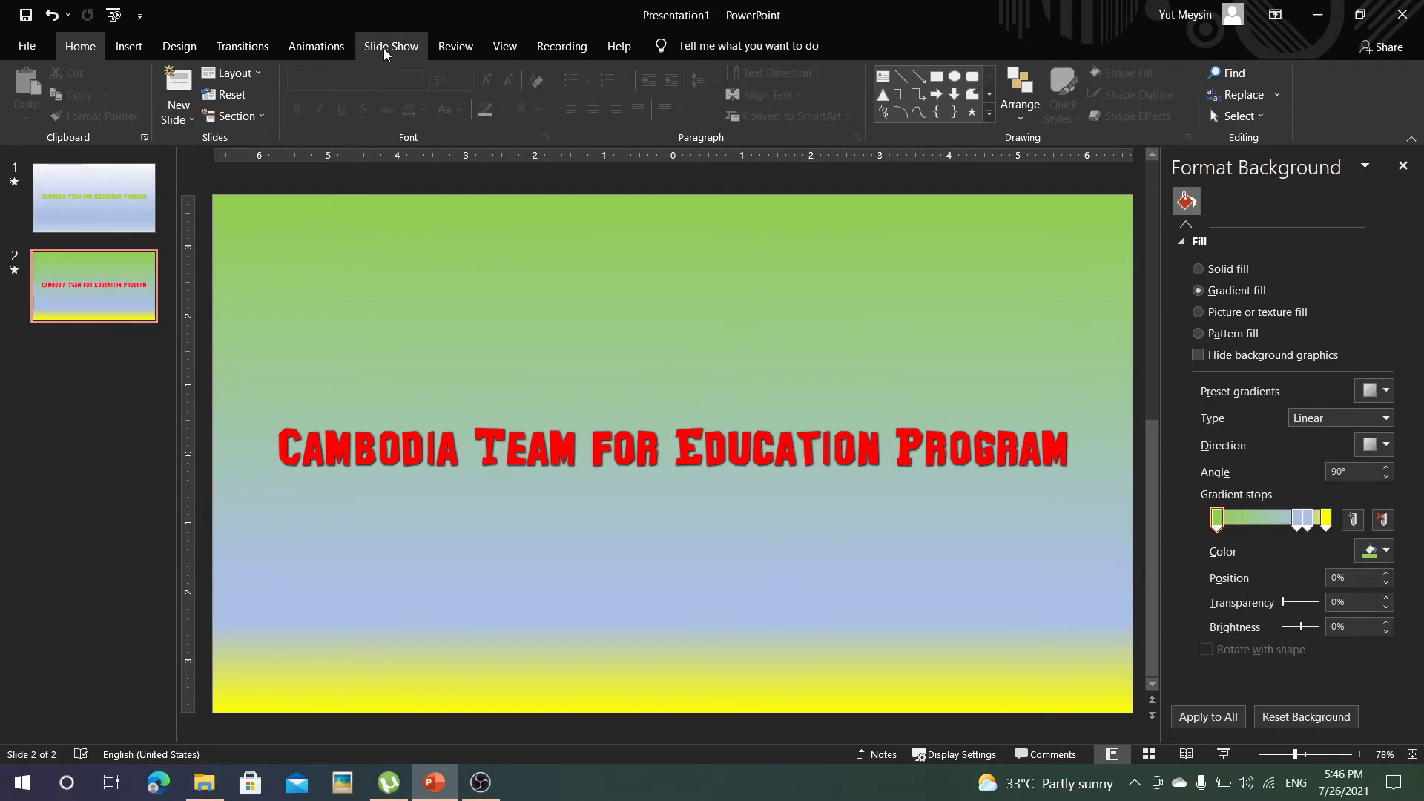
Step: Preview slide 2's three Wipe title animations from the Animations tab
left_click(312, 48)
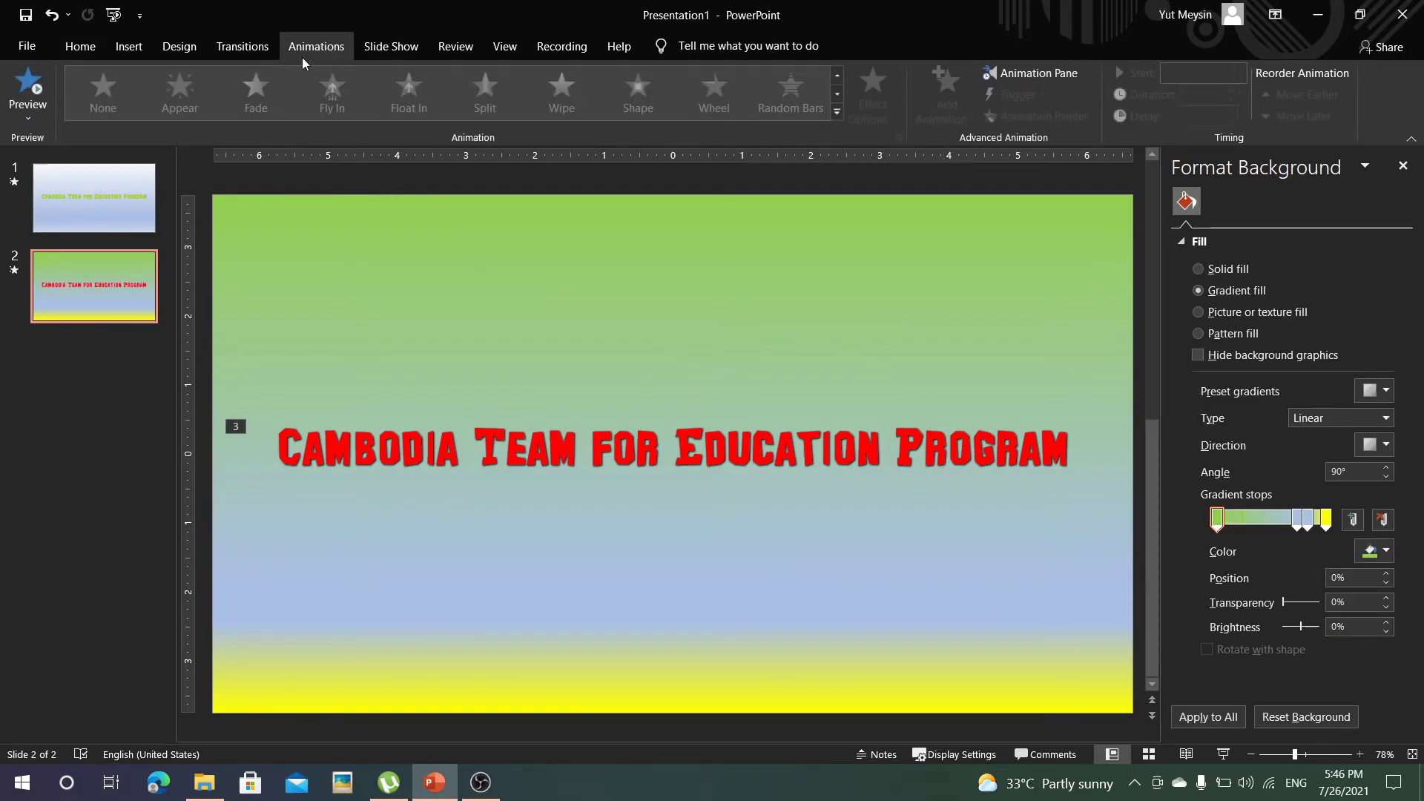
left_click(30, 86)
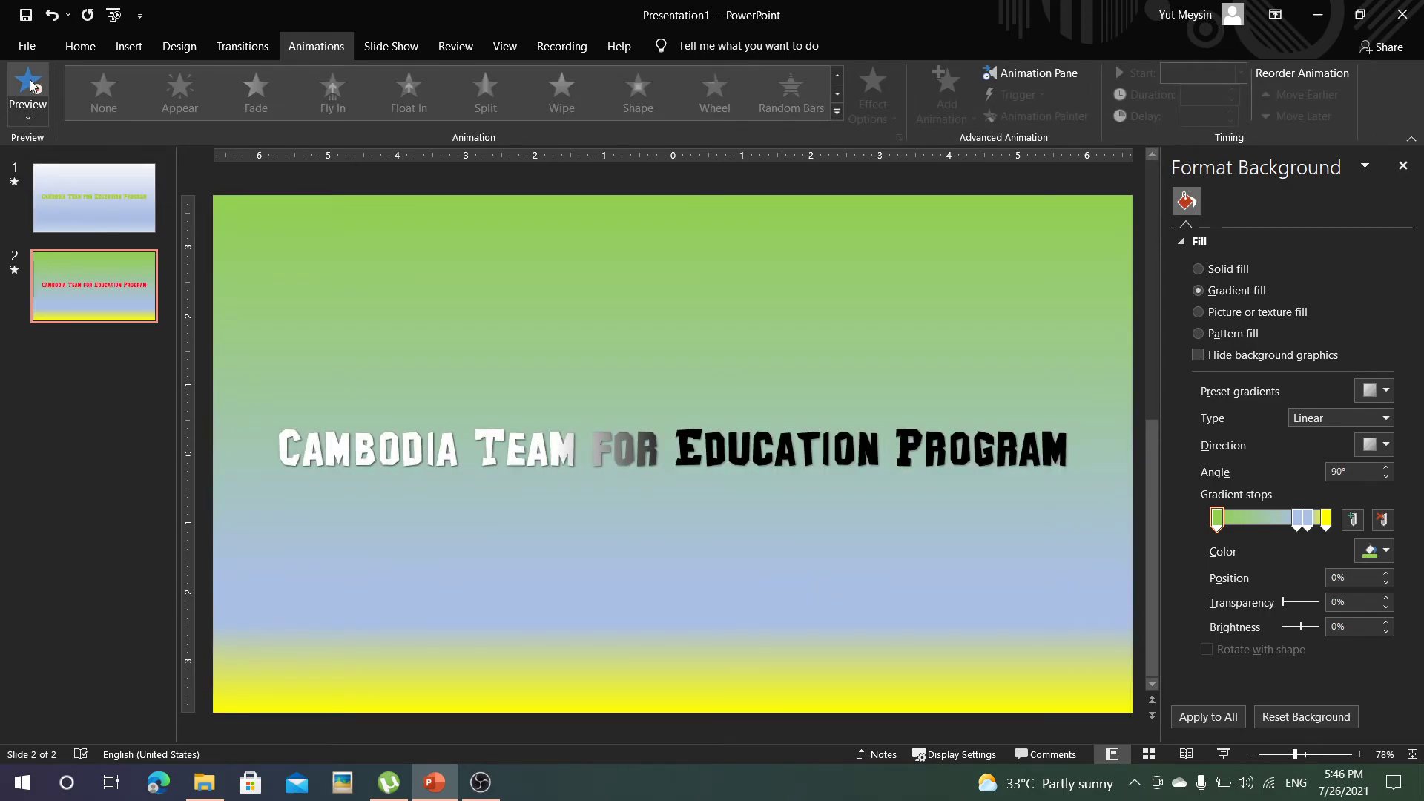